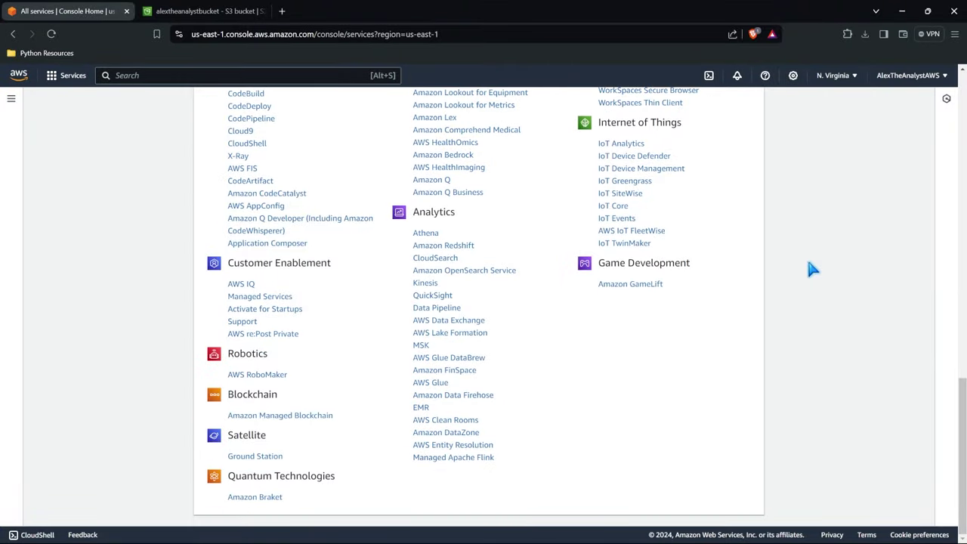
# Launch QuickSight from the Analytics section of the AWS services list
pyautogui.click(428, 300)
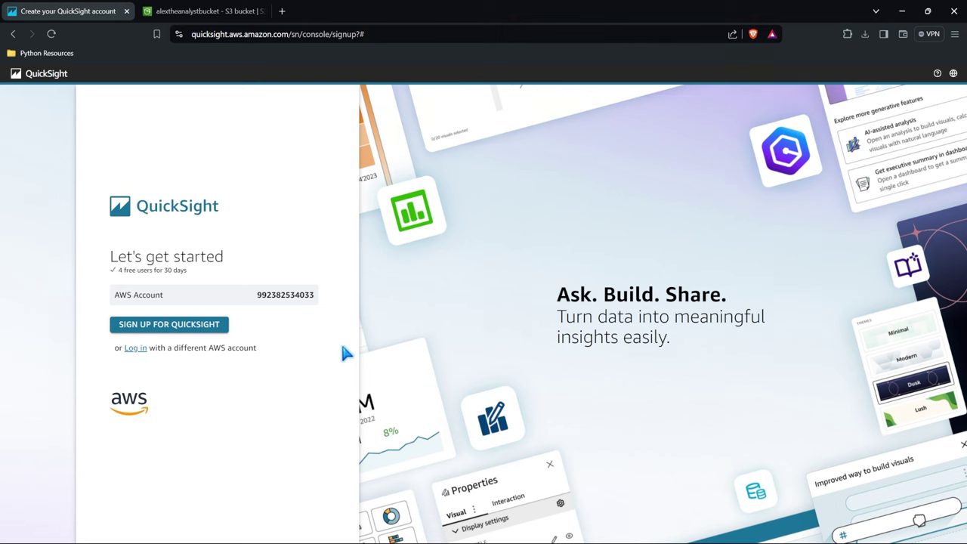
# Begin the QuickSight sign-up and review the form down to its AWS service access section
pyautogui.click(178, 327)
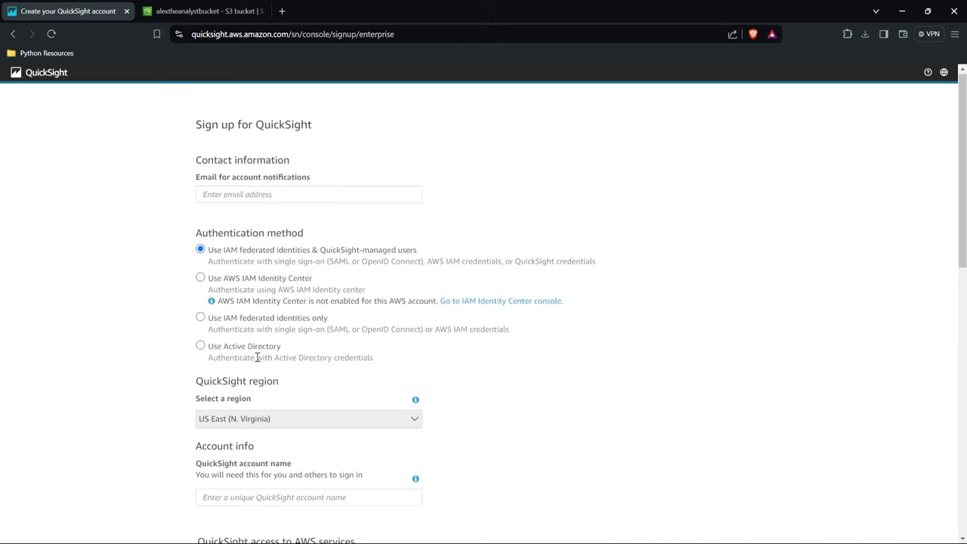
pyautogui.scroll(-1, 257, 356)
pyautogui.scroll(-1, 256, 357)
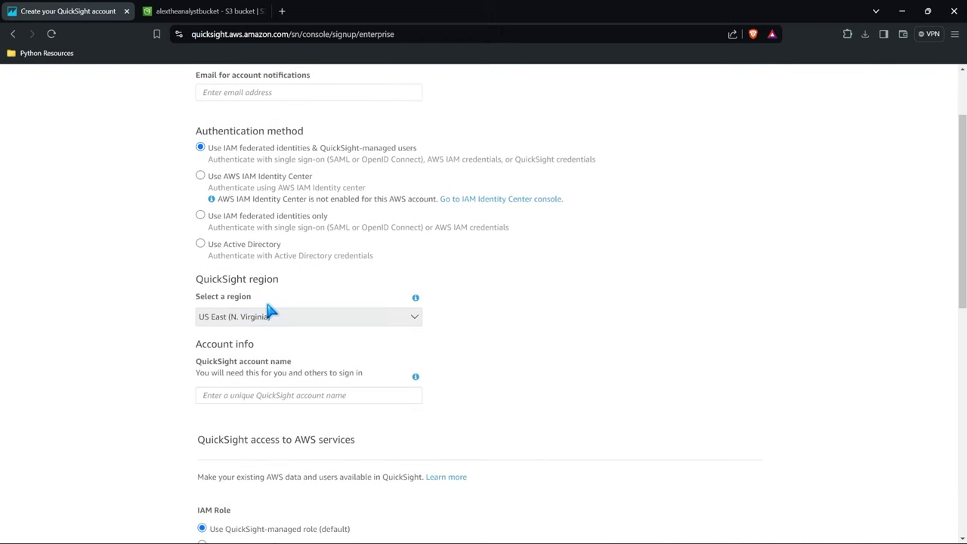
pyautogui.scroll(-1, 269, 312)
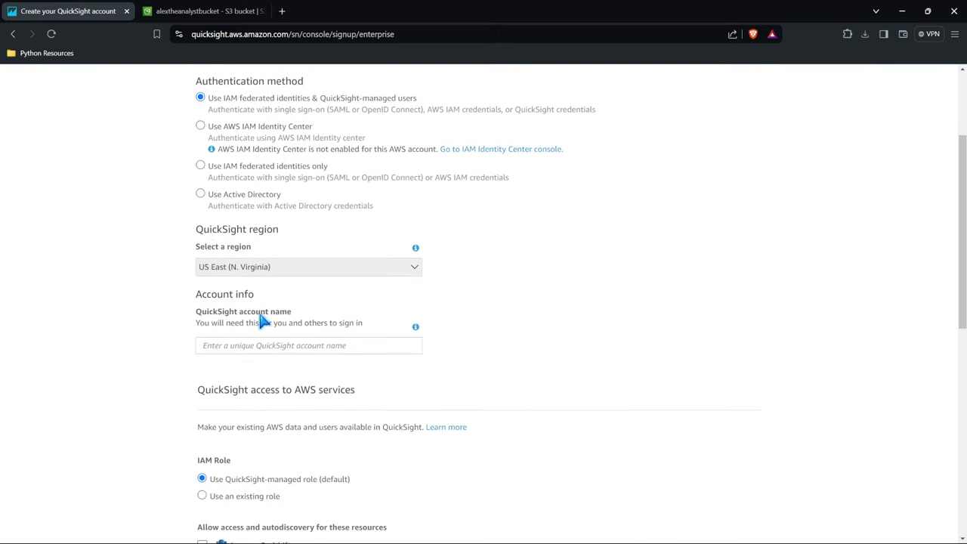
pyautogui.scroll(-2, 261, 319)
pyautogui.scroll(-3, 262, 320)
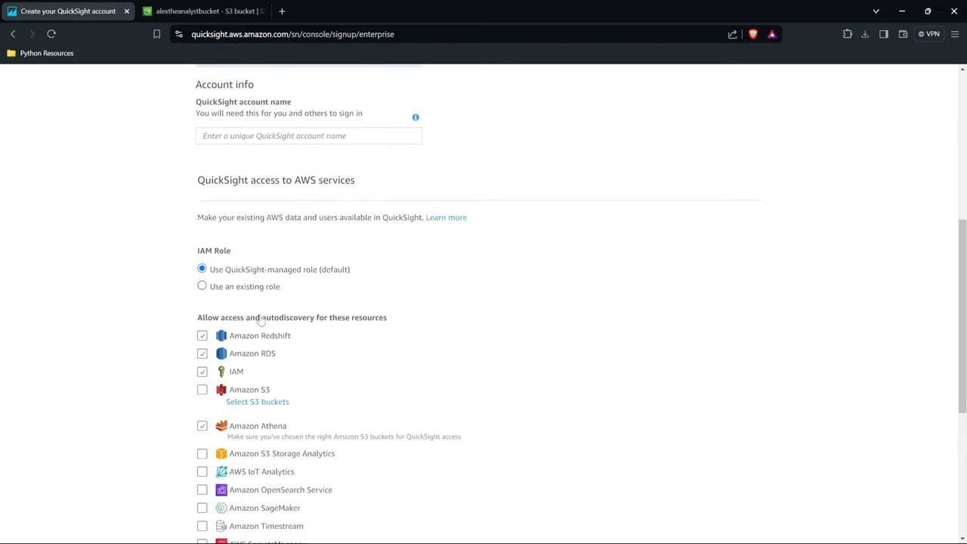
pyautogui.scroll(-1, 260, 321)
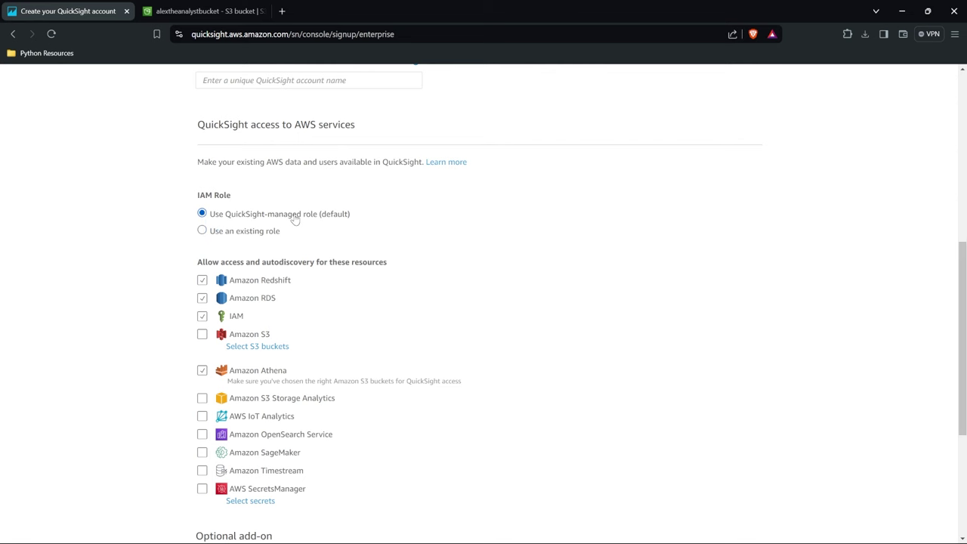
pyautogui.scroll(-1, 294, 219)
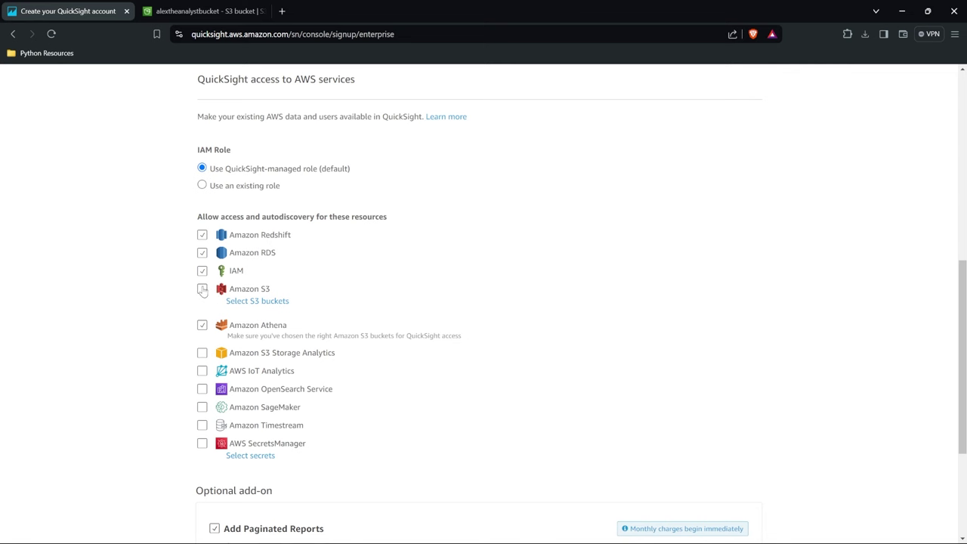
# Grant QuickSight access to the alextheanalystbucket and Glue assets S3 buckets
pyautogui.click(203, 290)
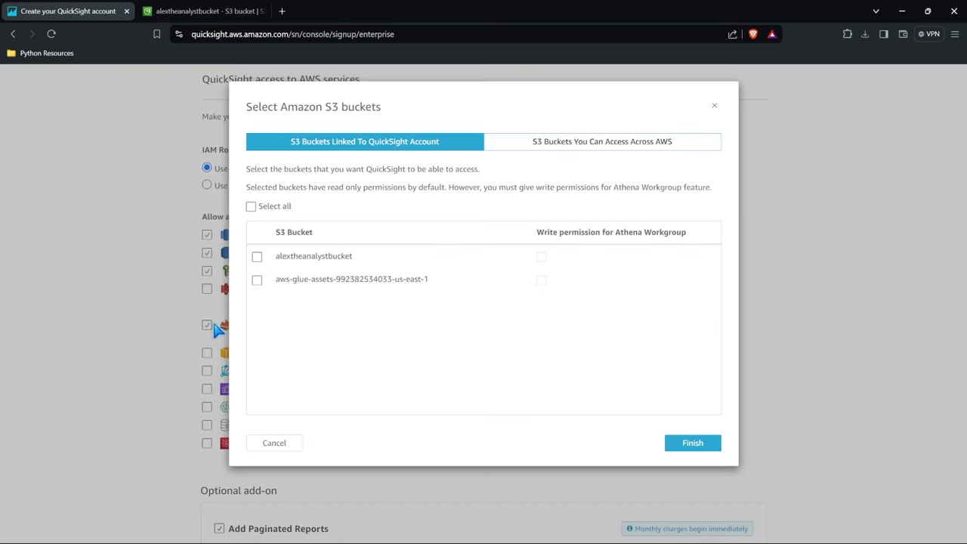
pyautogui.click(256, 258)
pyautogui.click(257, 280)
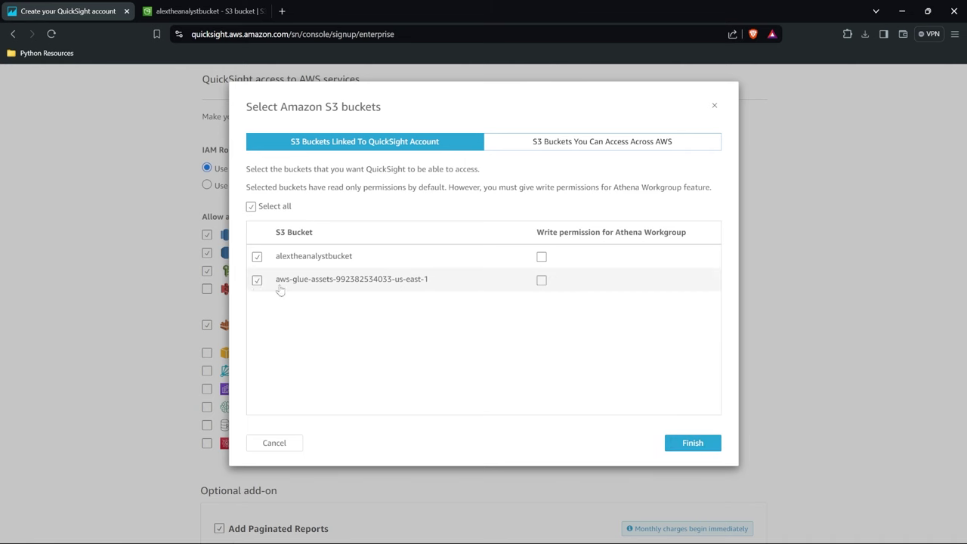
pyautogui.click(693, 443)
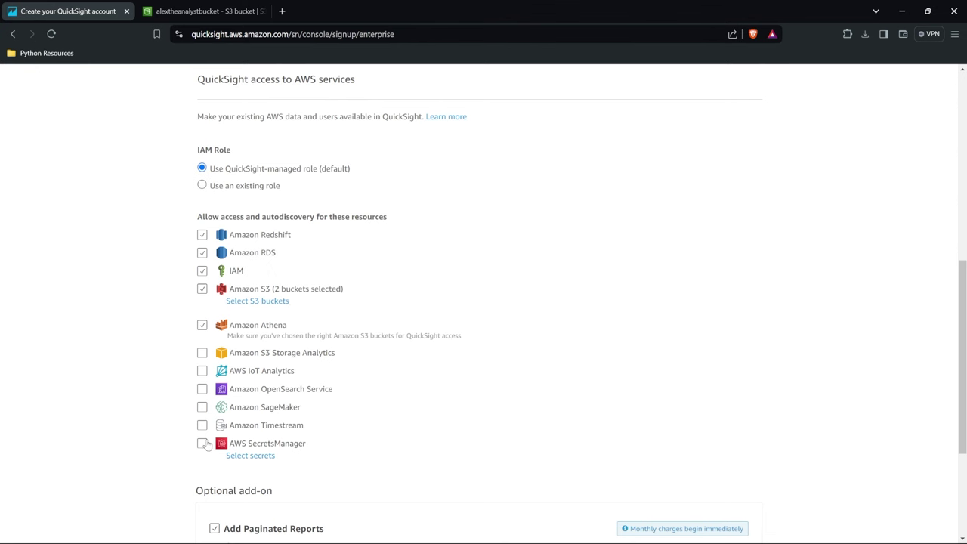
# Drop the Paginated Reports add-on, create the account and enter QuickSight
pyautogui.scroll(-3, 205, 445)
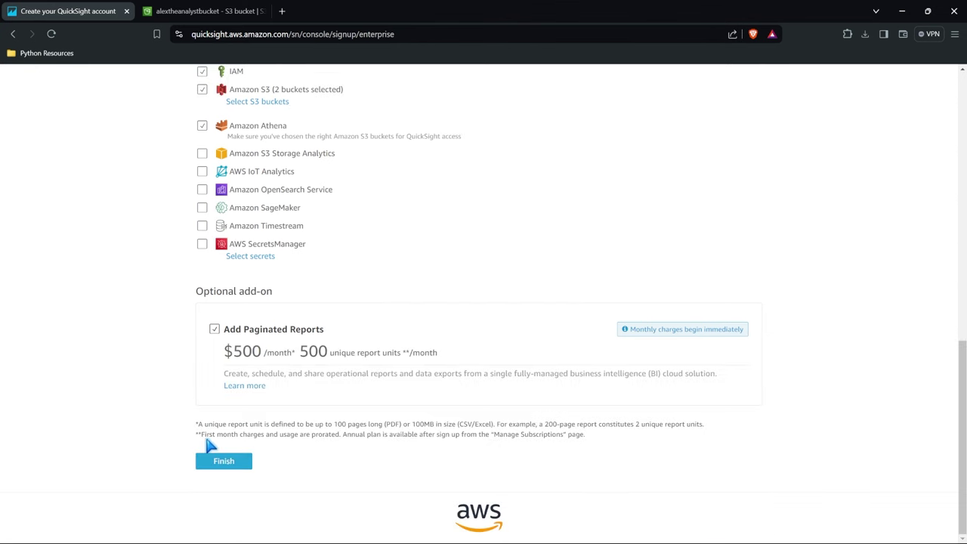
pyautogui.click(216, 330)
pyautogui.click(224, 462)
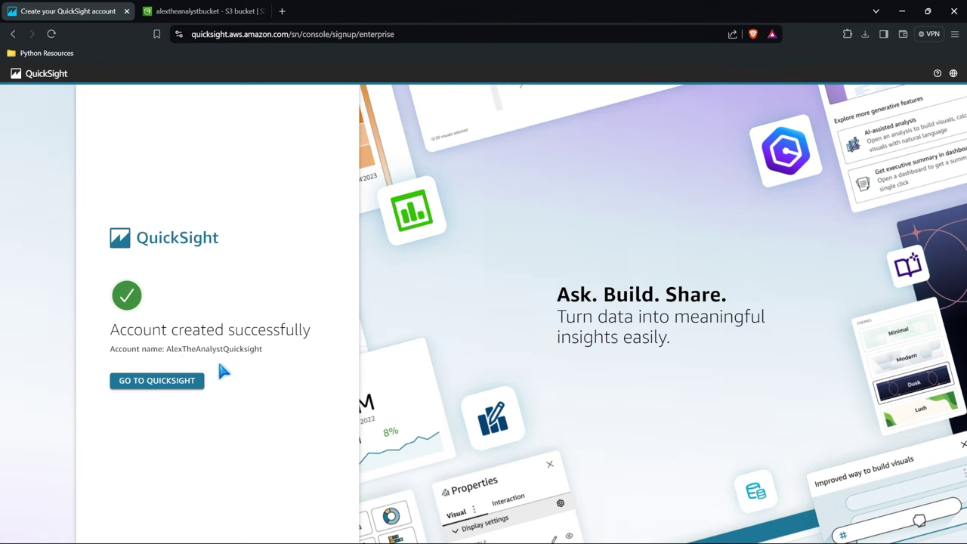
pyautogui.click(155, 385)
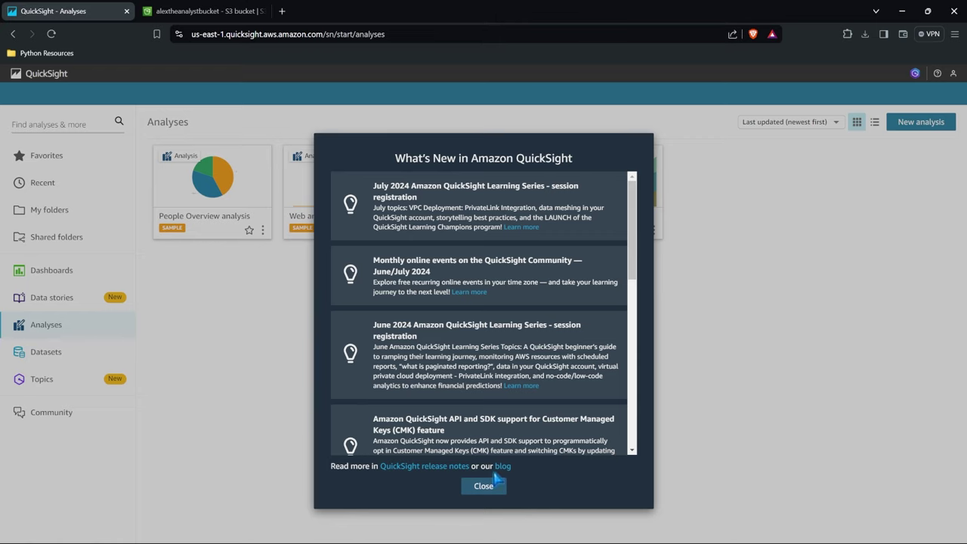
# Dismiss the What's New notice and switch to the Datasets list
pyautogui.click(483, 486)
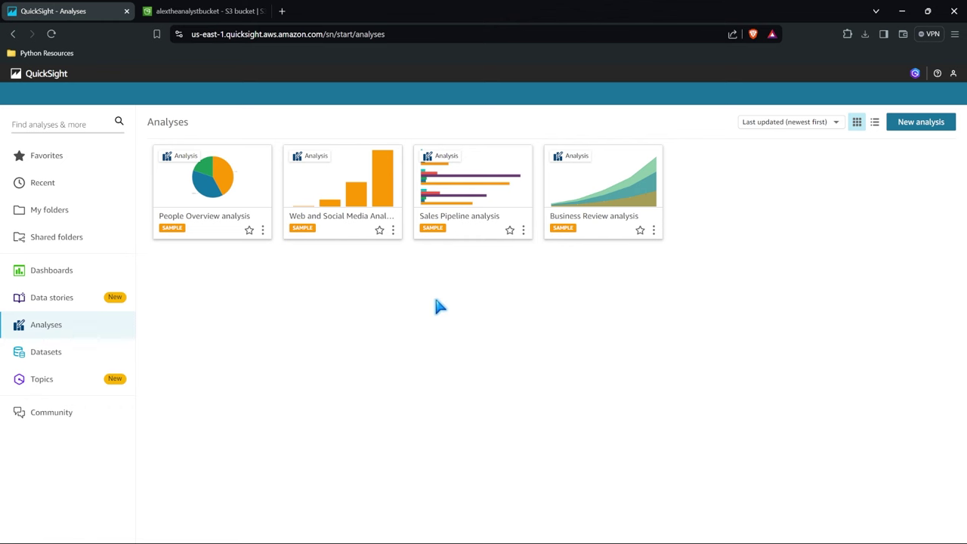
pyautogui.click(90, 352)
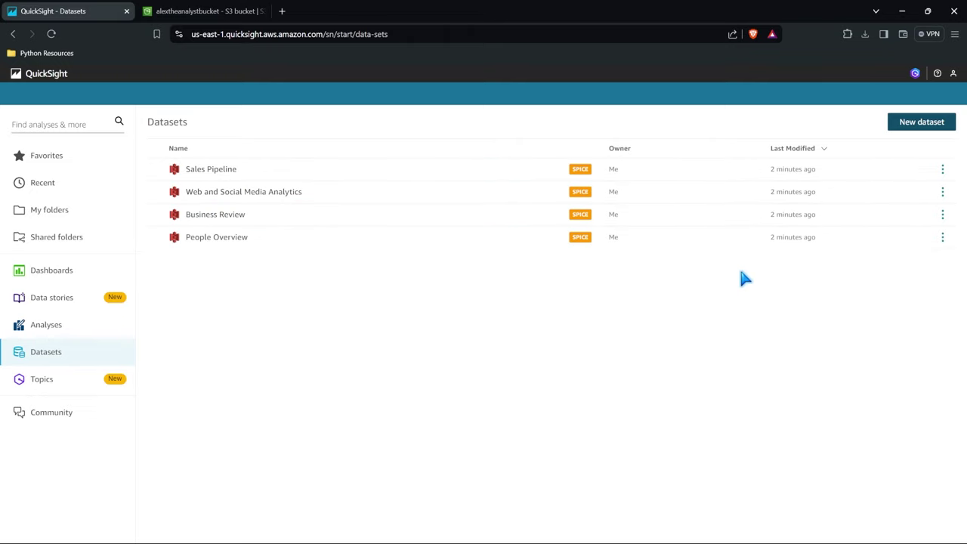
# Inspect the Sales Pipeline dataset's Refresh, Permissions, Usage and Summary tabs, then start a new dataset
pyautogui.click(215, 171)
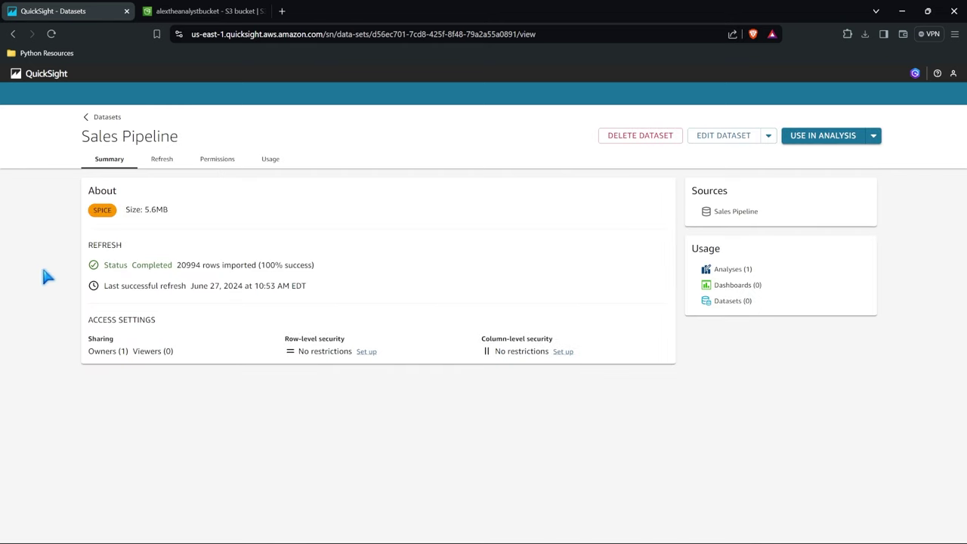
pyautogui.click(159, 168)
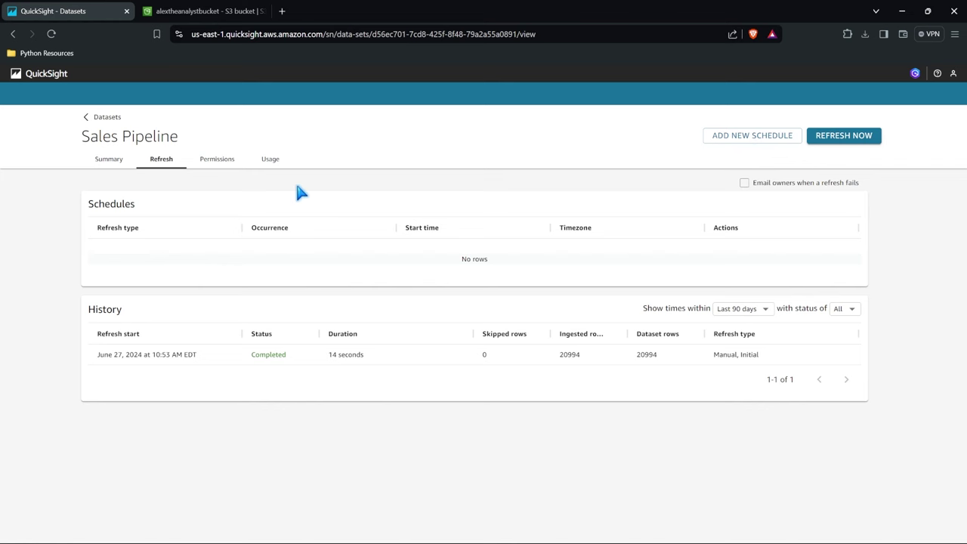
pyautogui.click(216, 162)
pyautogui.click(274, 160)
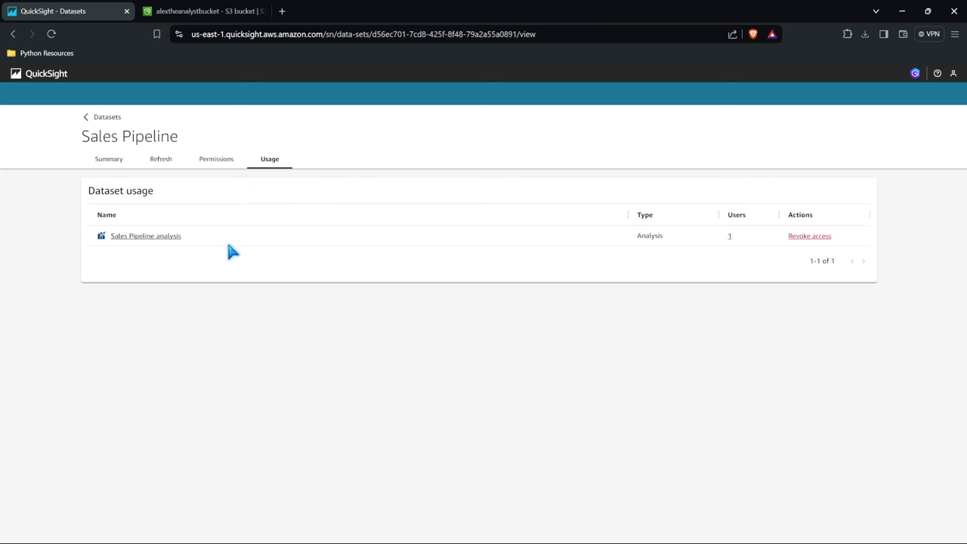
pyautogui.click(99, 160)
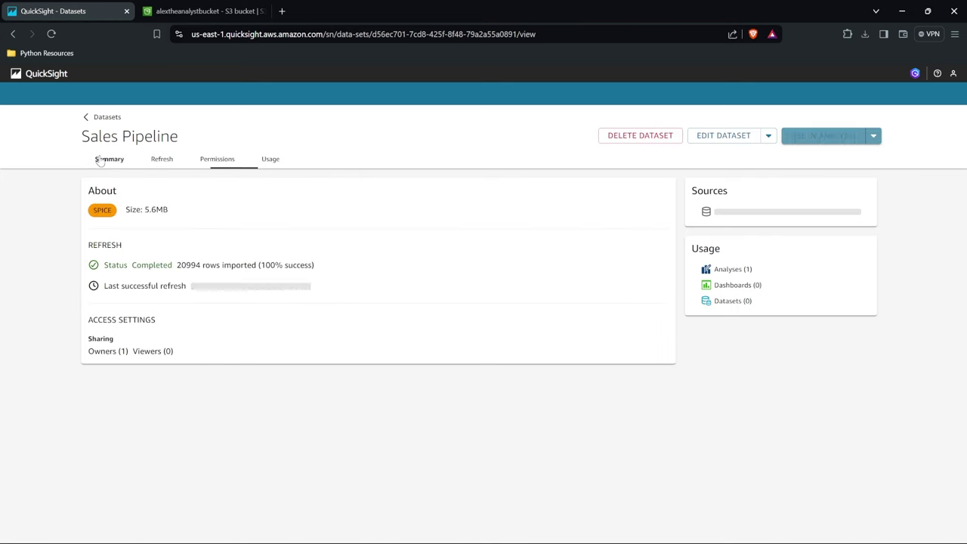
pyautogui.click(98, 117)
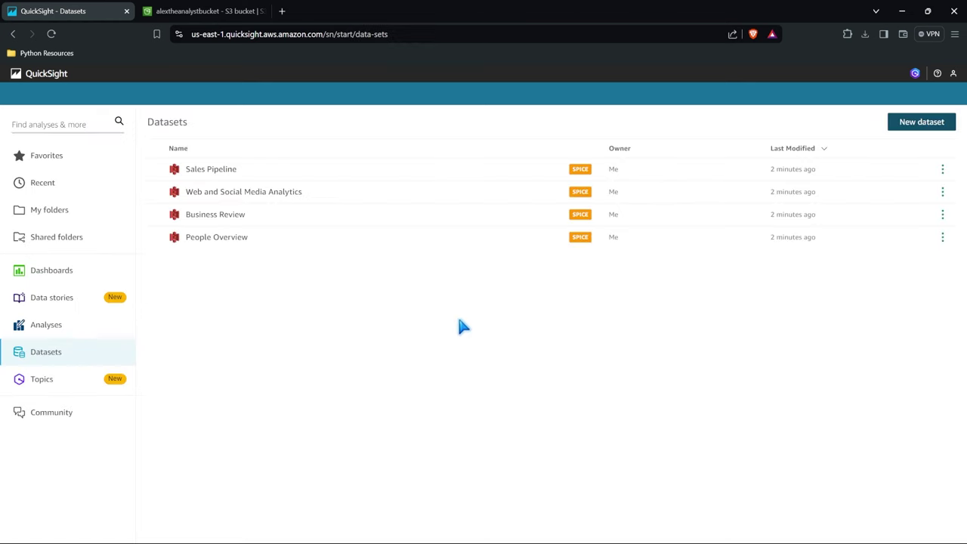
pyautogui.click(909, 123)
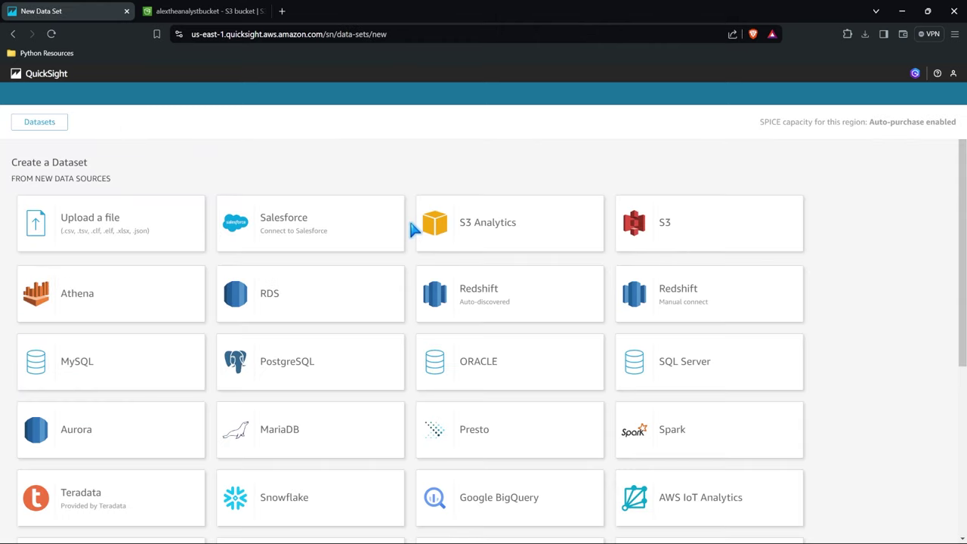
# Browse the Create a Dataset source tiles and read the SPICE capacity note
pyautogui.scroll(-3, 413, 259)
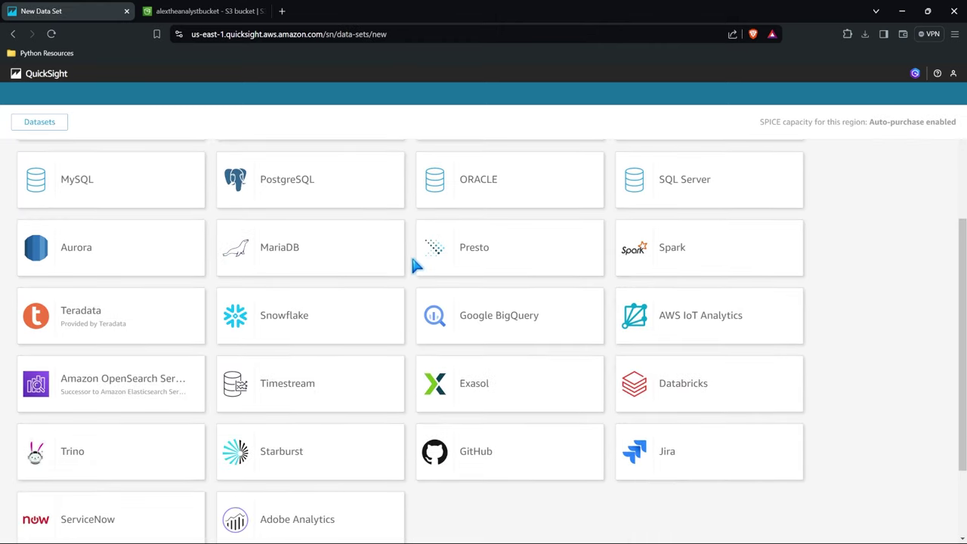
pyautogui.scroll(1, 413, 259)
pyautogui.scroll(2, 412, 265)
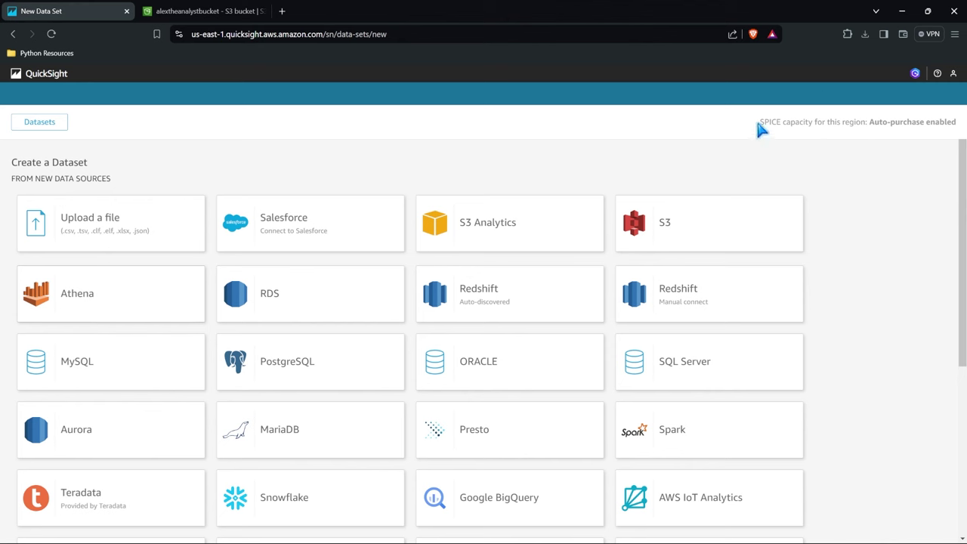
pyautogui.moveTo(759, 123); pyautogui.dragTo(955, 123)
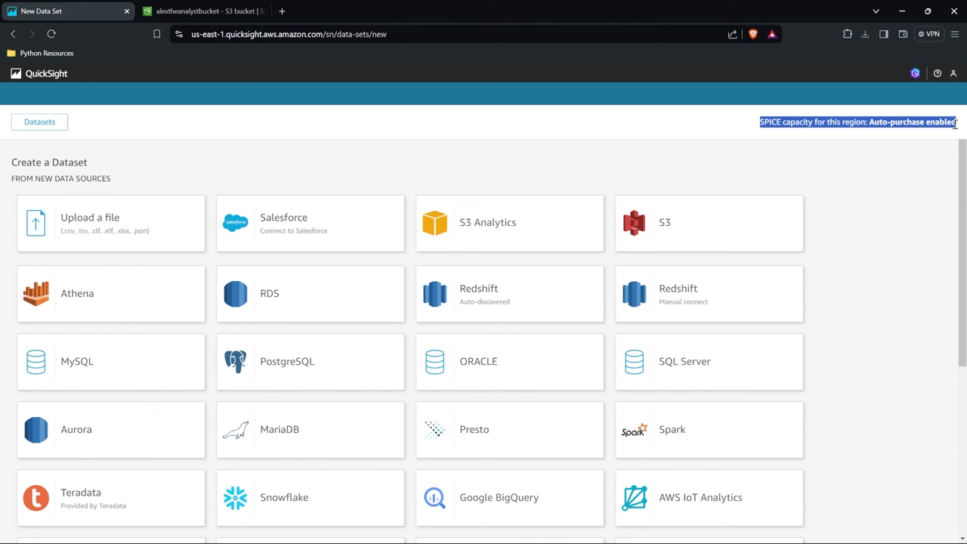
pyautogui.click(955, 123)
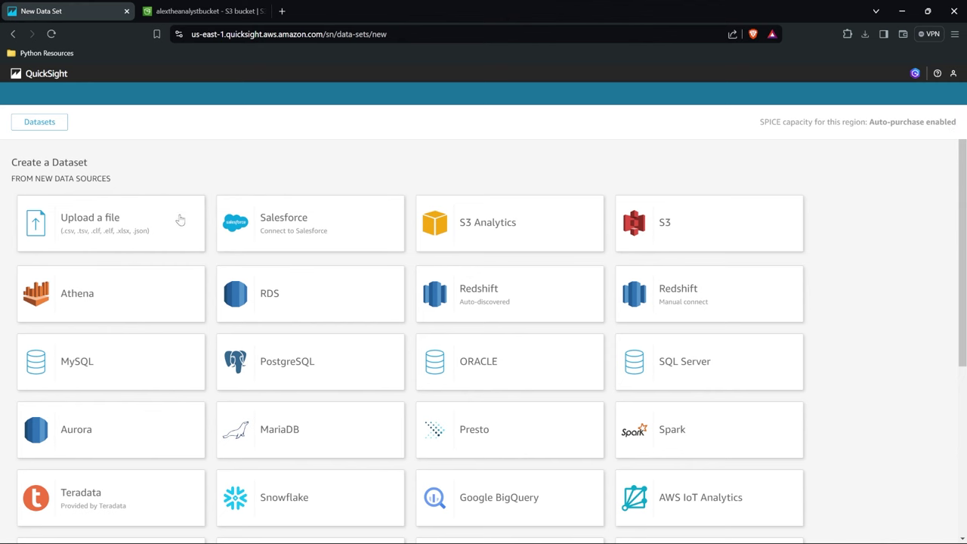
# Upload sqldatabaseoutput.csv as a data source and accept its upload settings
pyautogui.click(181, 219)
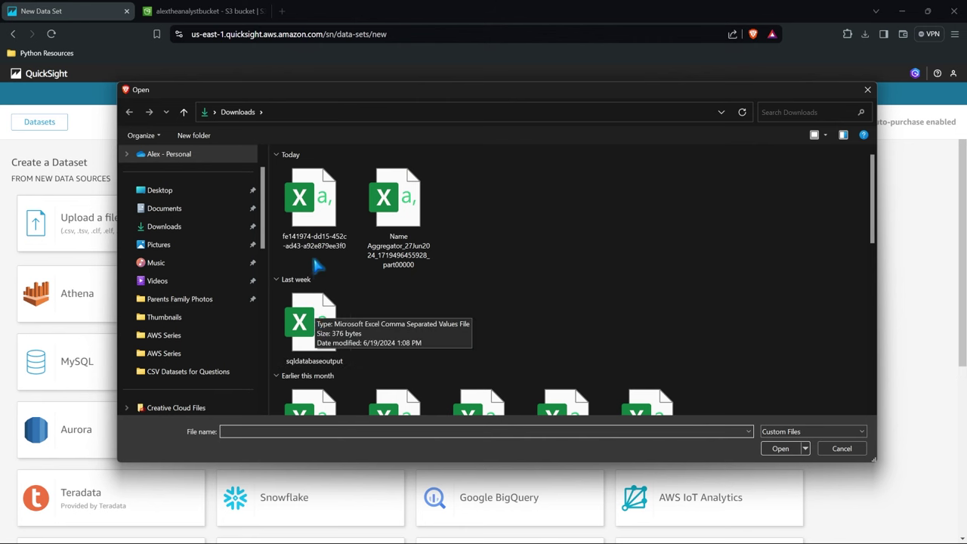
pyautogui.doubleClick(316, 306)
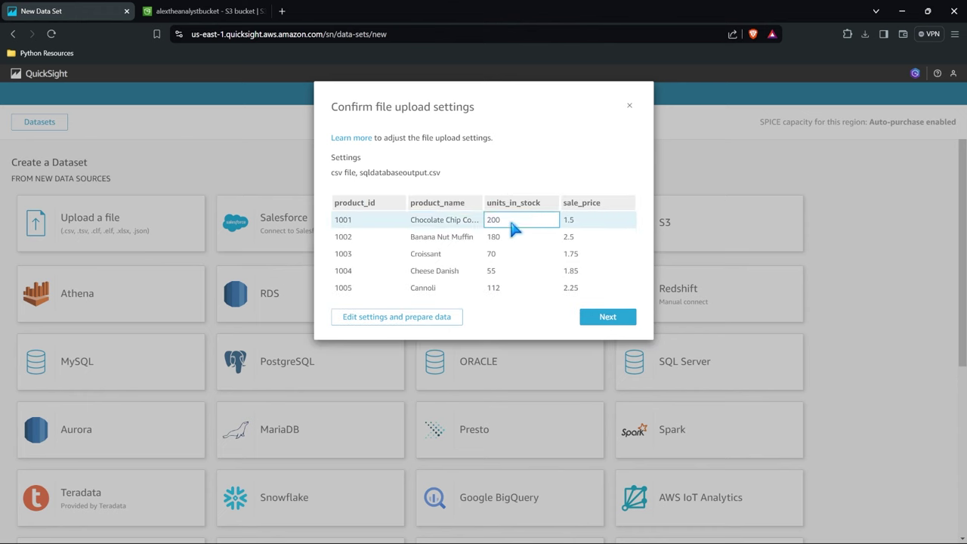
pyautogui.click(615, 318)
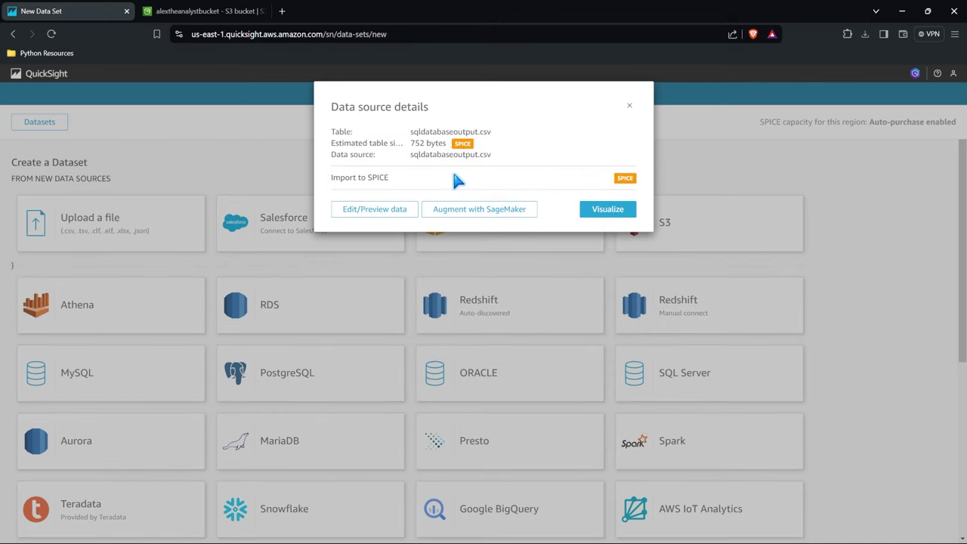
pyautogui.moveTo(331, 179); pyautogui.dragTo(391, 181)
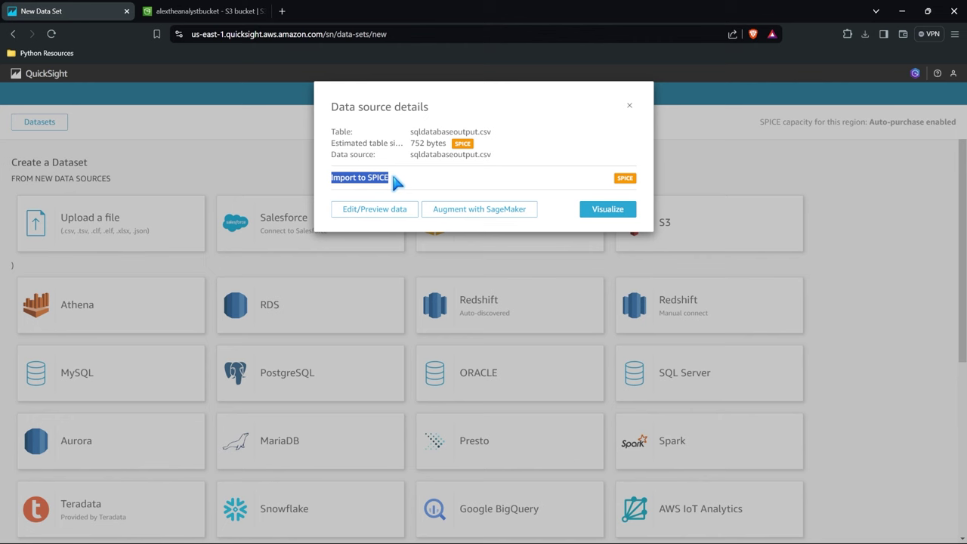
pyautogui.click(391, 171)
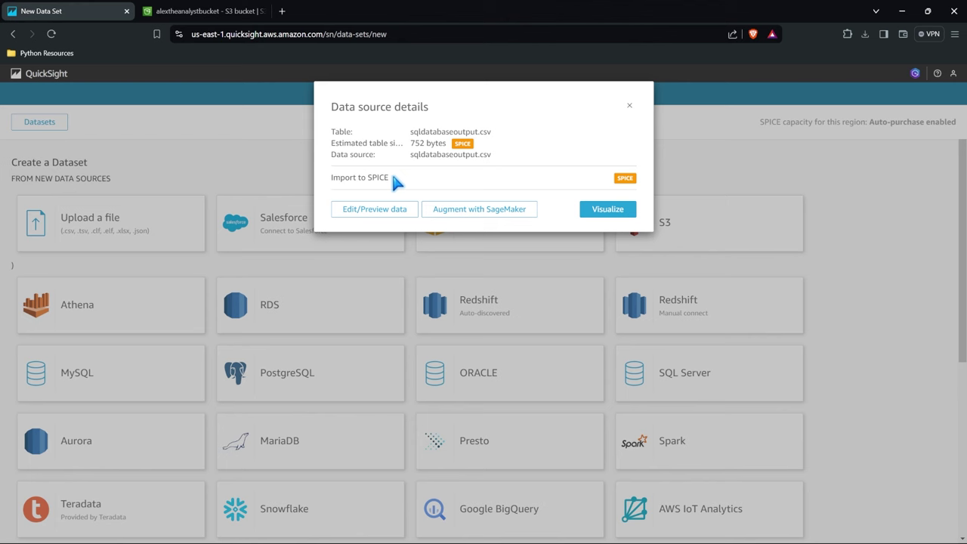
# Cancel the CSV import and return to the Analyses list
pyautogui.click(628, 108)
pyautogui.click(609, 158)
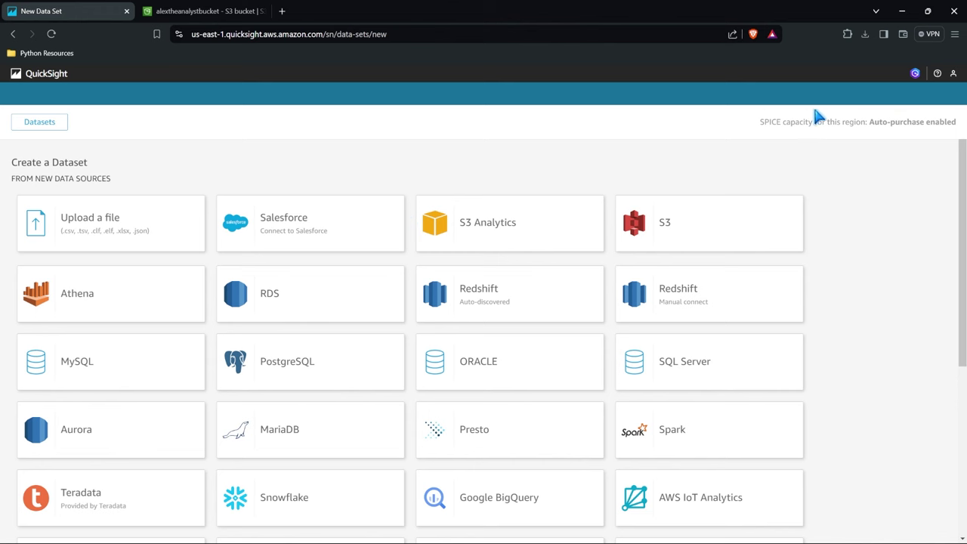
pyautogui.click(40, 75)
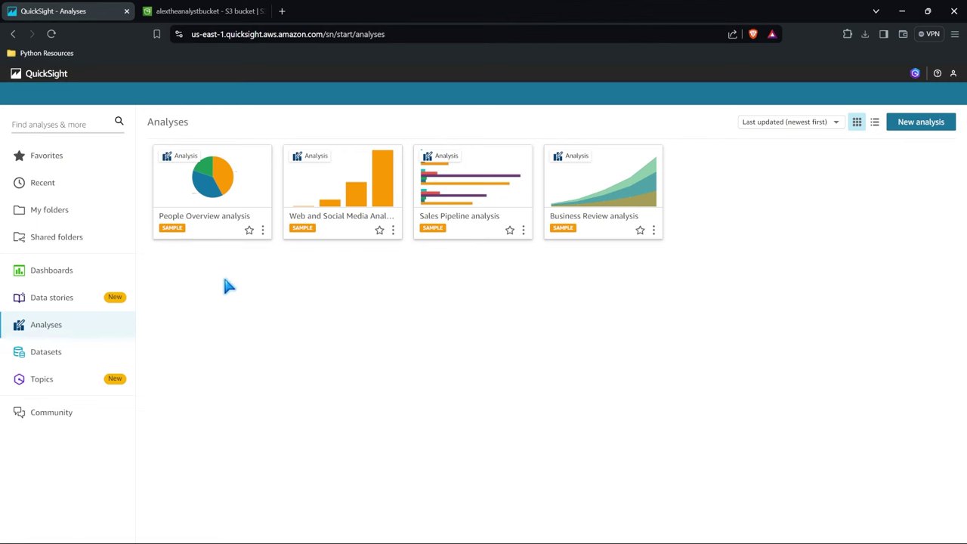
# Open the Sales Pipeline analysis and scroll through its pipeline, stage and region visuals
pyautogui.click(469, 188)
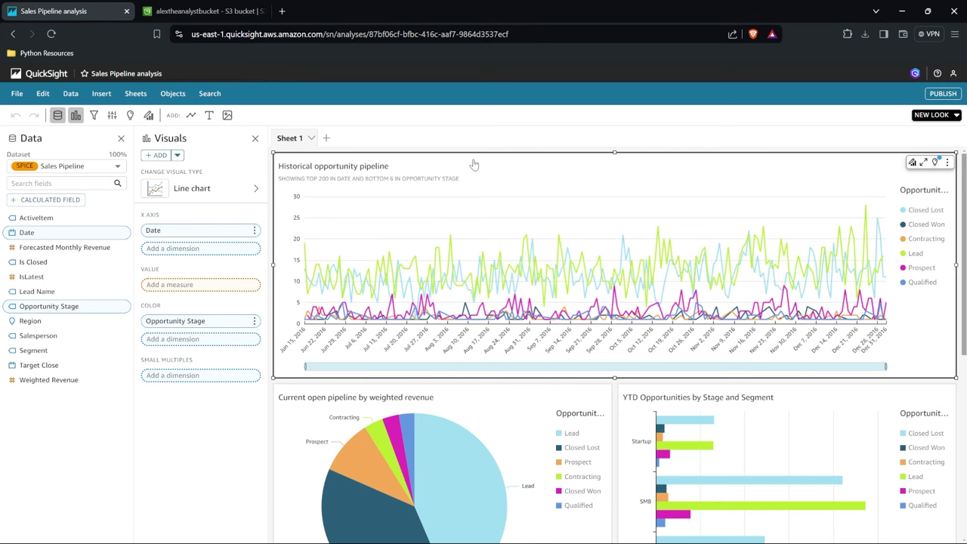
pyautogui.scroll(-3, 588, 336)
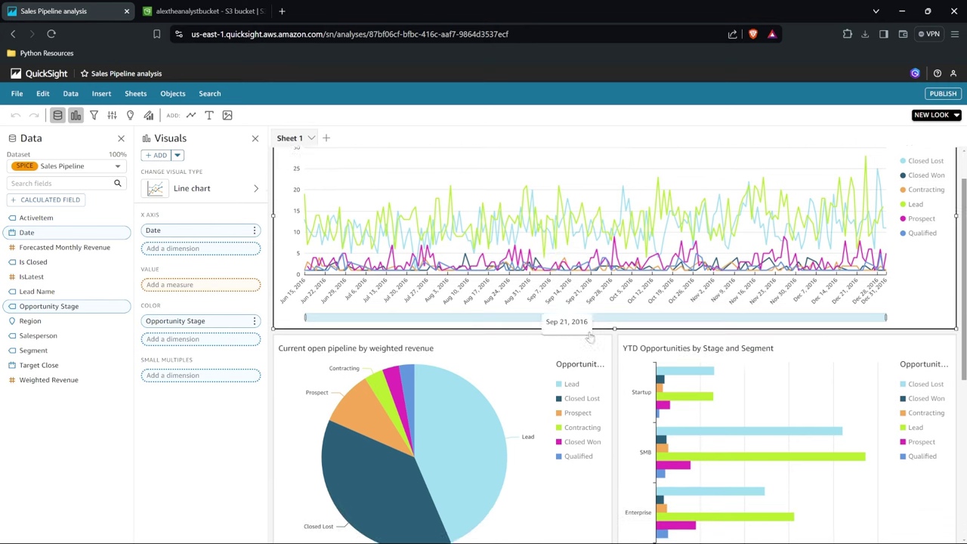
pyautogui.scroll(-5, 384, 367)
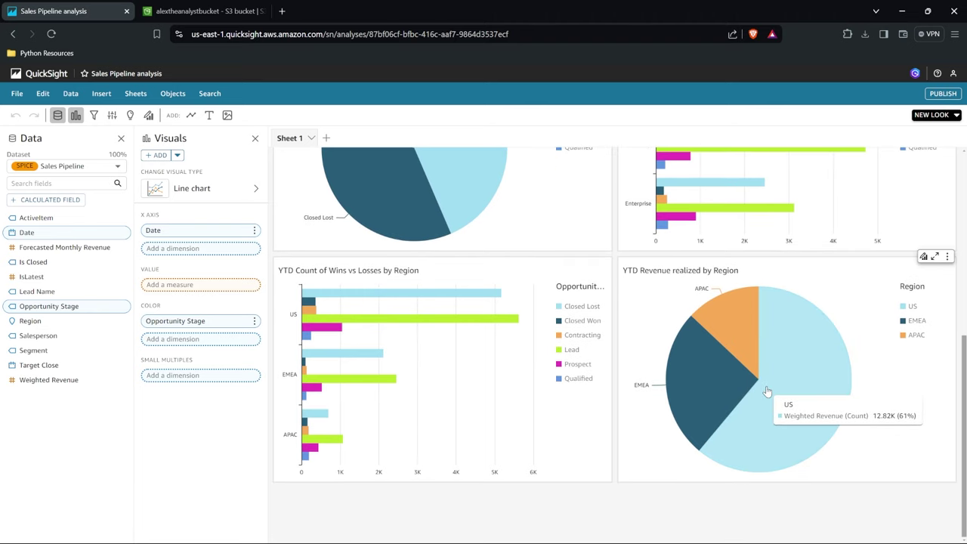
pyautogui.scroll(5, 767, 391)
pyautogui.scroll(3, 767, 391)
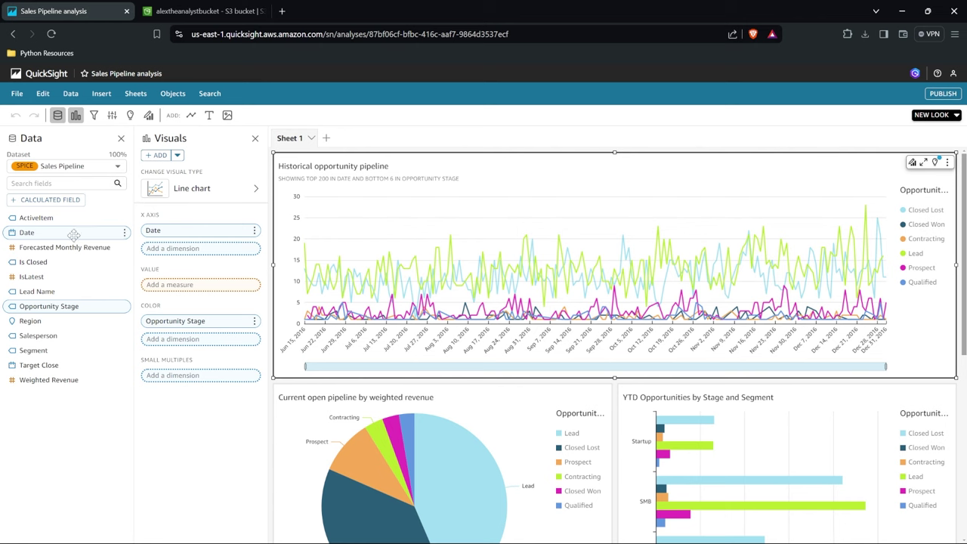
# Check the analysis datasets, then make the Historical opportunity pipeline a stacked area line chart
pyautogui.click(110, 168)
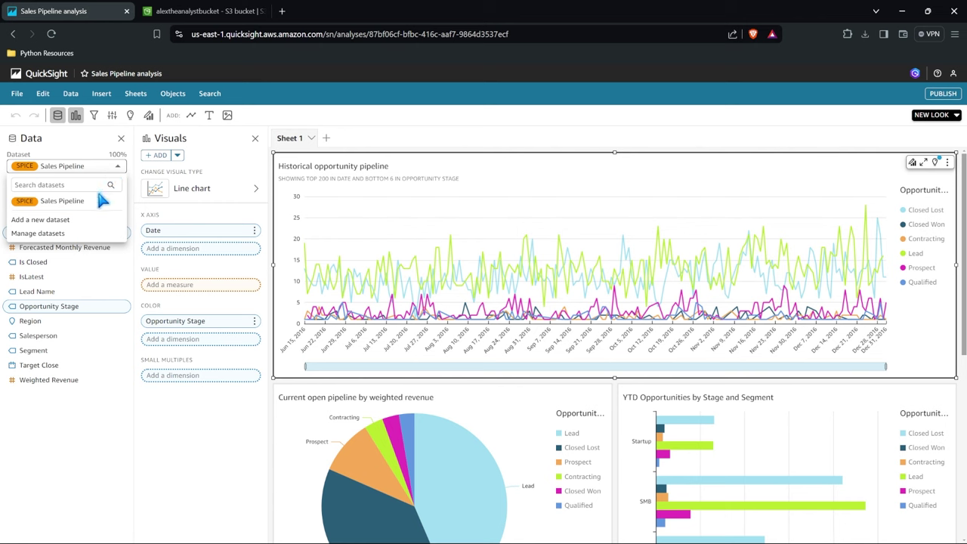
pyautogui.click(117, 168)
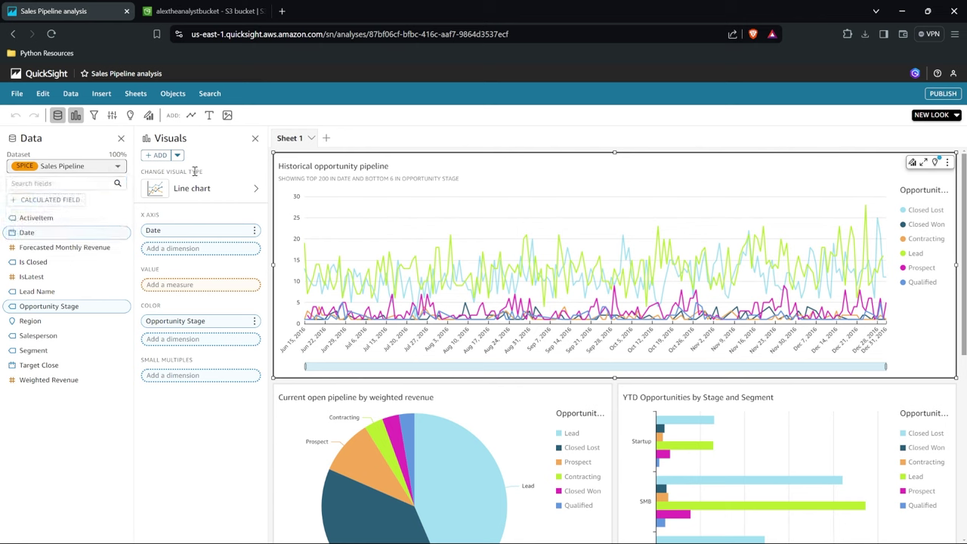
pyautogui.click(229, 189)
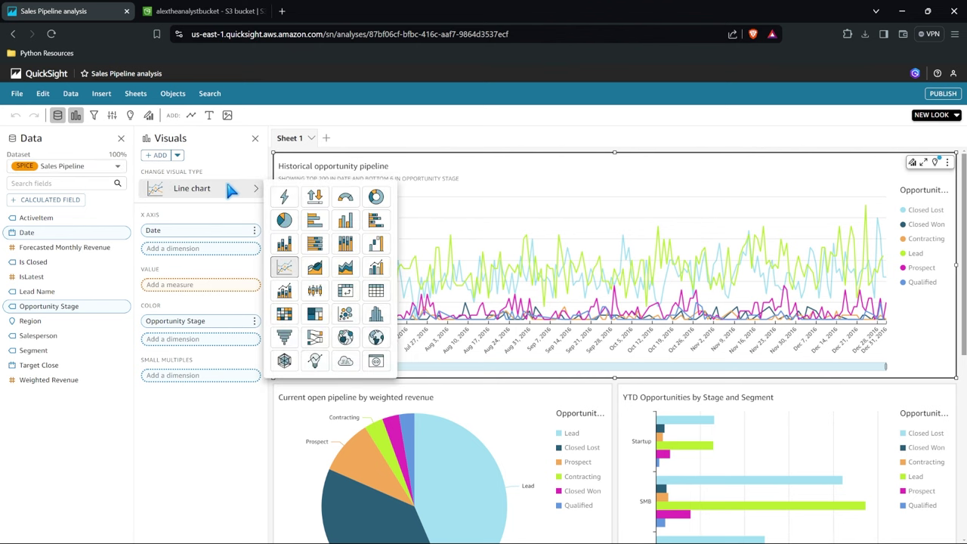
pyautogui.click(349, 272)
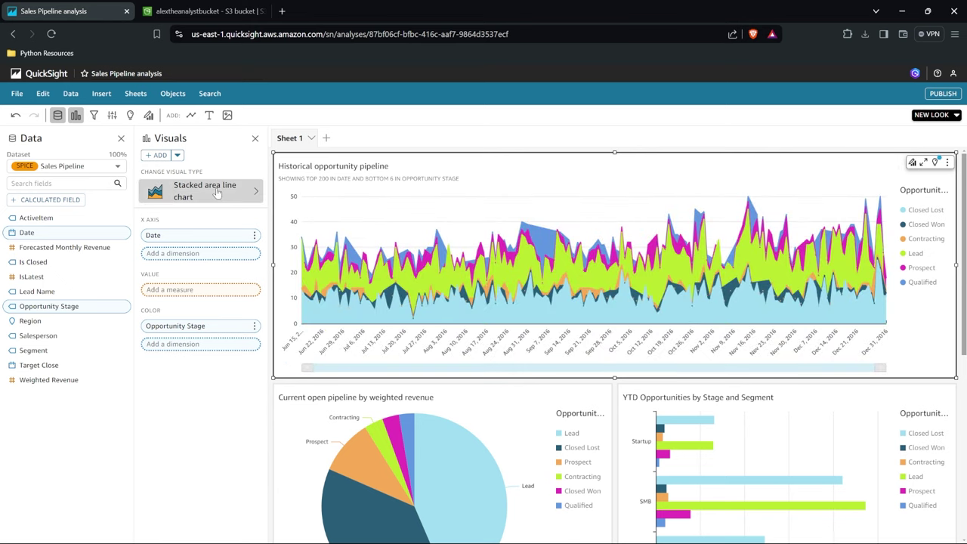
# Revert the Historical opportunity pipeline chart to a plain line chart
pyautogui.click(241, 195)
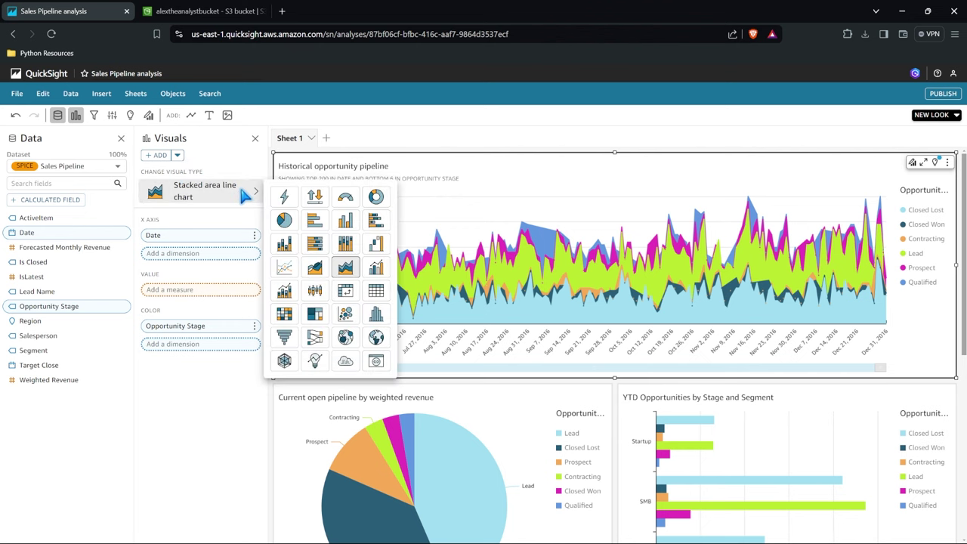
pyautogui.click(286, 266)
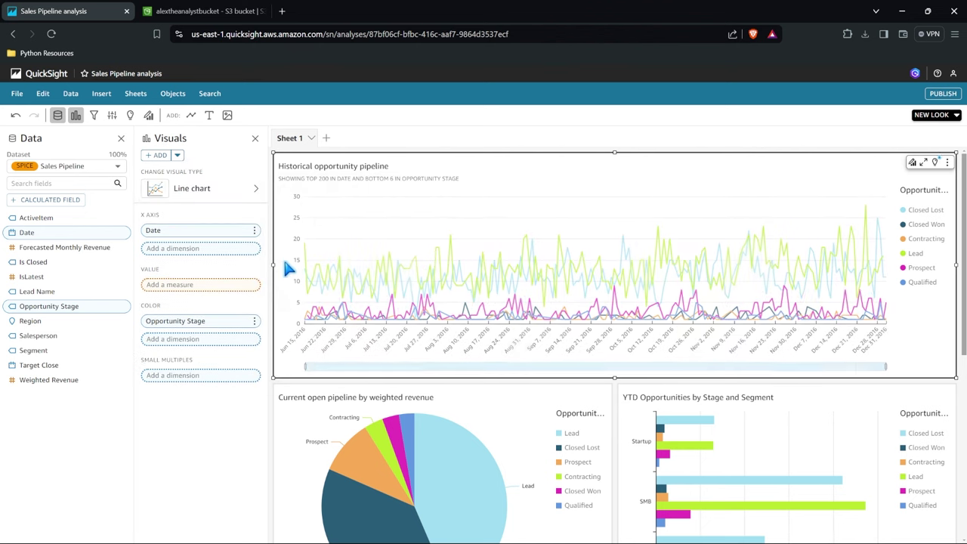
pyautogui.click(237, 188)
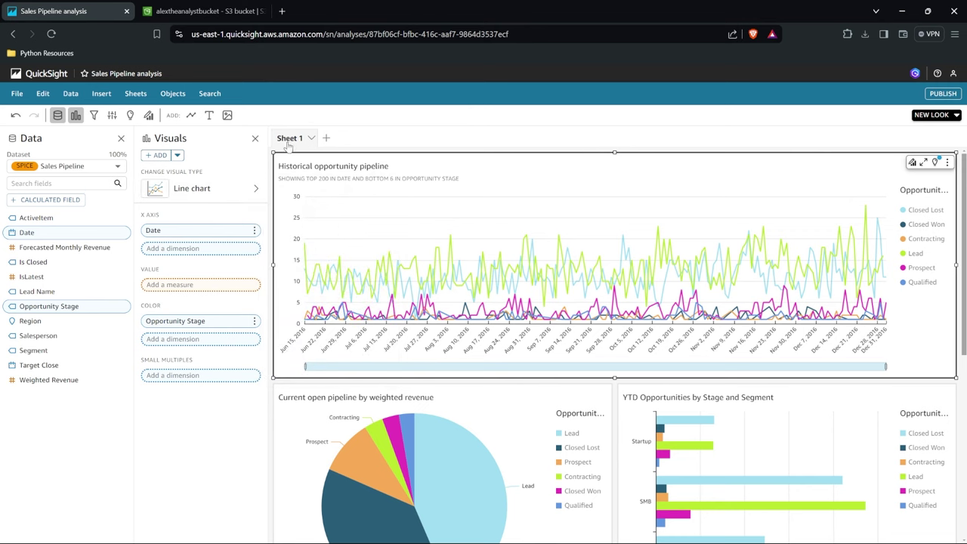
# Add Sheet 2 with a donut chart of summed Weighted Revenue grouped by Region
pyautogui.click(326, 139)
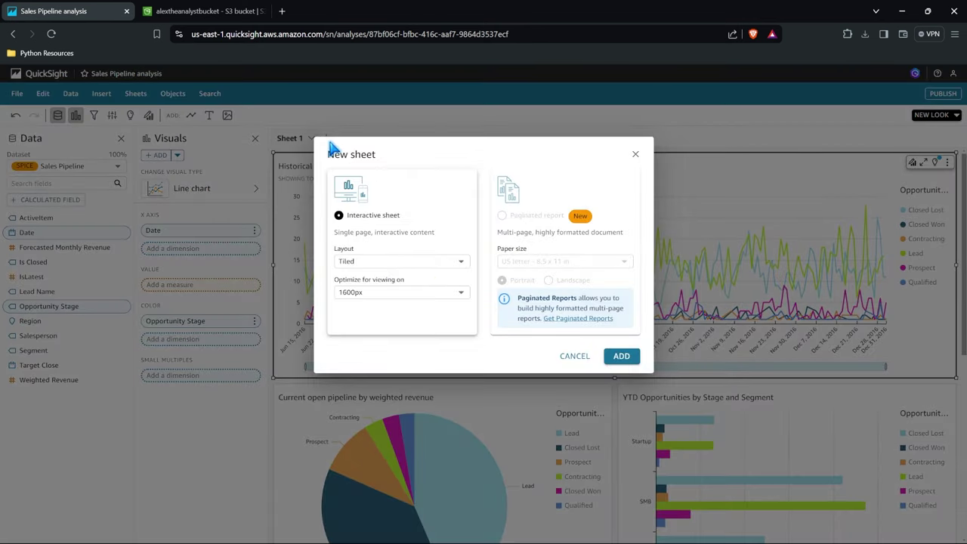
pyautogui.click(621, 357)
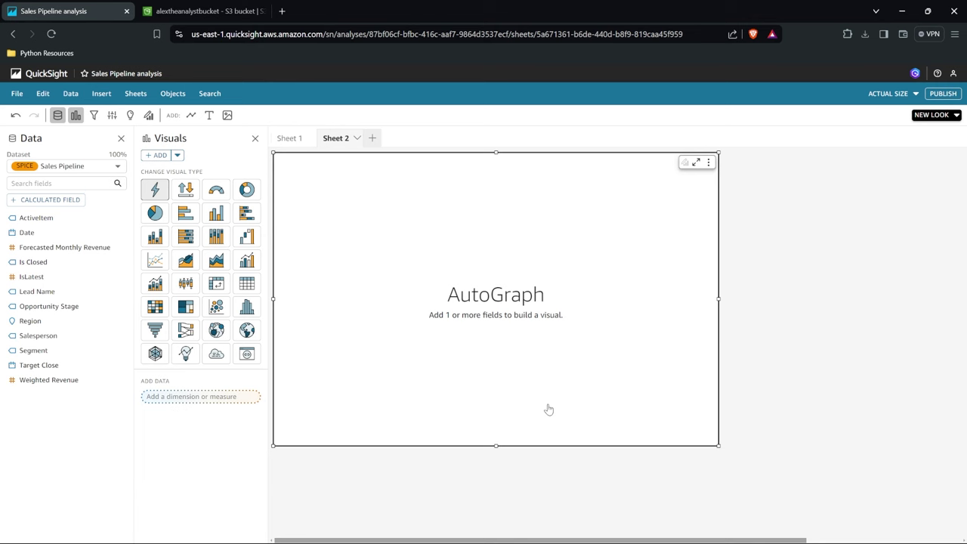
pyautogui.click(248, 191)
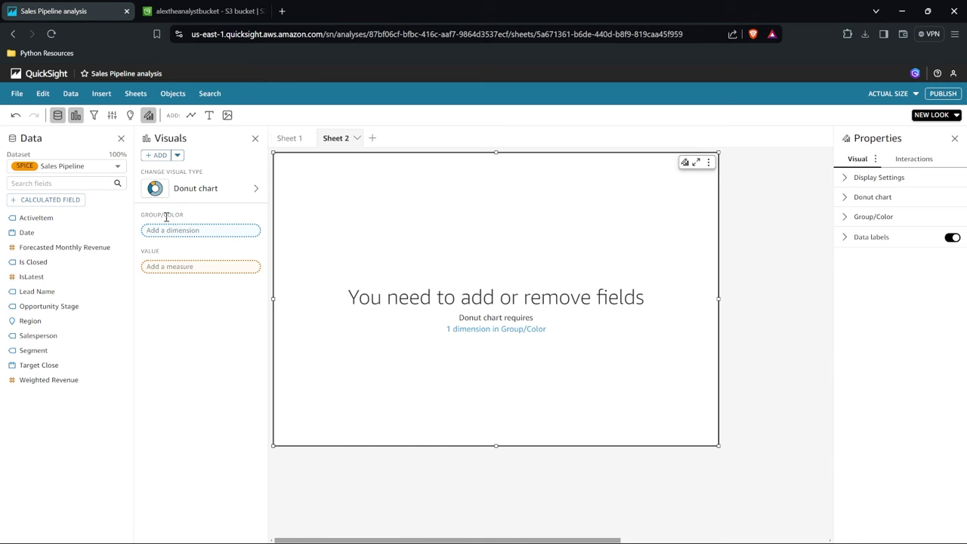
pyautogui.moveTo(52, 320); pyautogui.dragTo(195, 233)
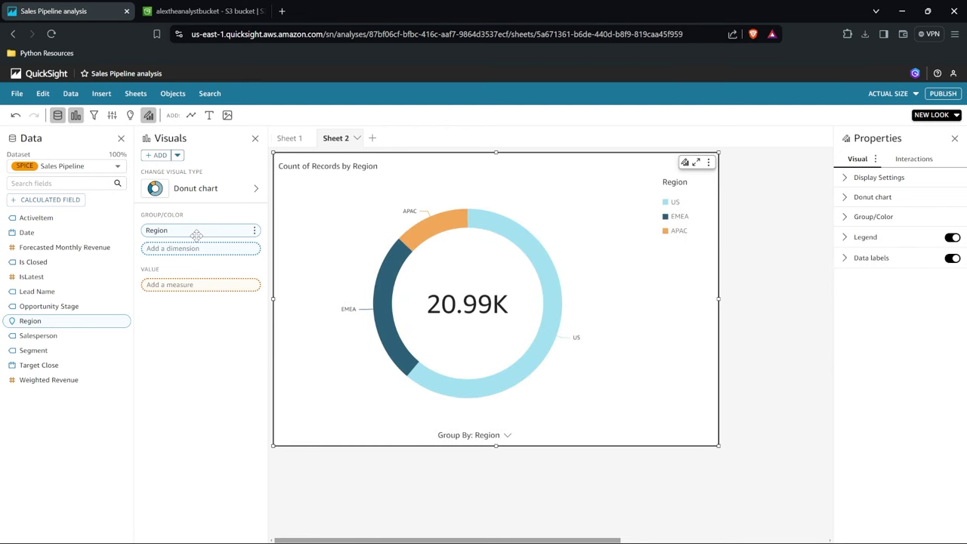
pyautogui.moveTo(46, 380); pyautogui.dragTo(193, 287)
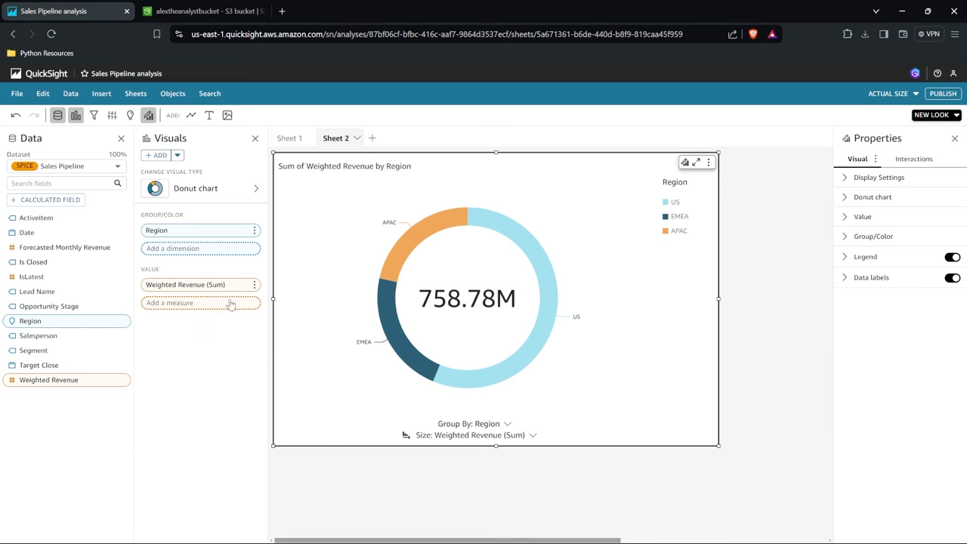
pyautogui.moveTo(497, 221)
# Colour the donut's APAC slice black, then briefly maximise and restore the chart
pyautogui.click(667, 230)
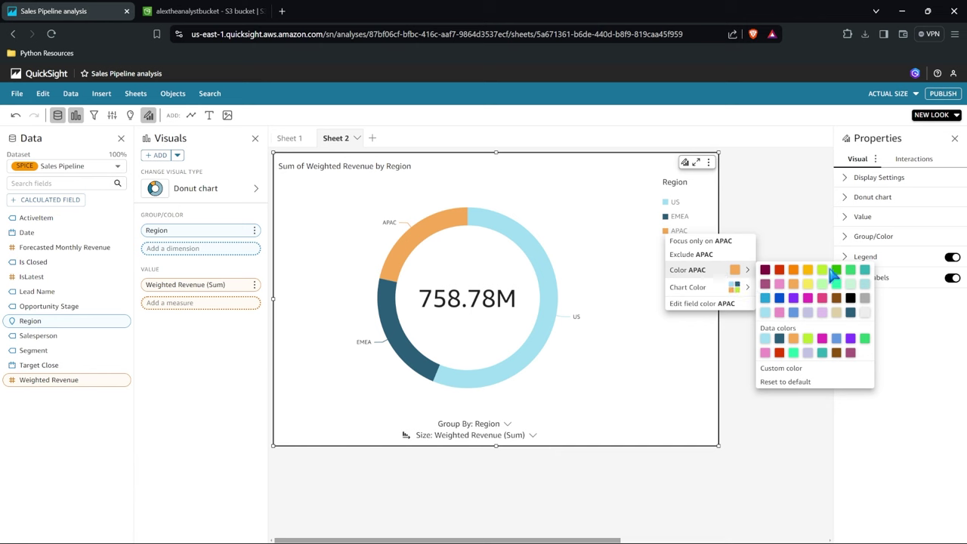
pyautogui.click(850, 299)
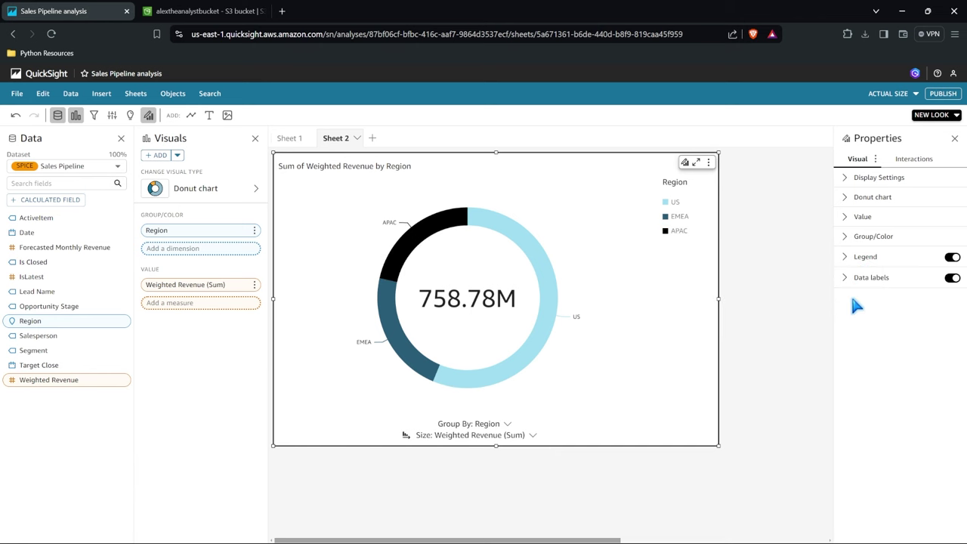
pyautogui.click(684, 163)
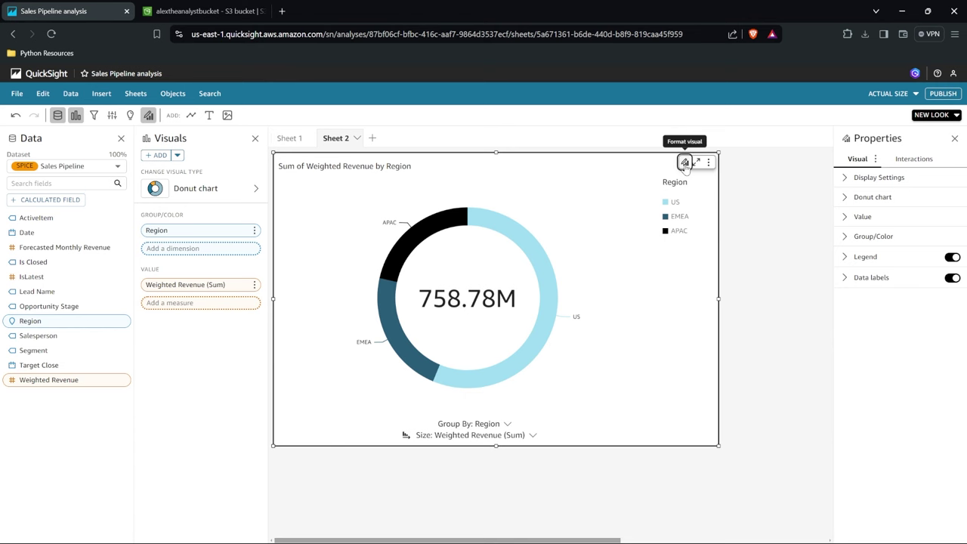
pyautogui.click(696, 163)
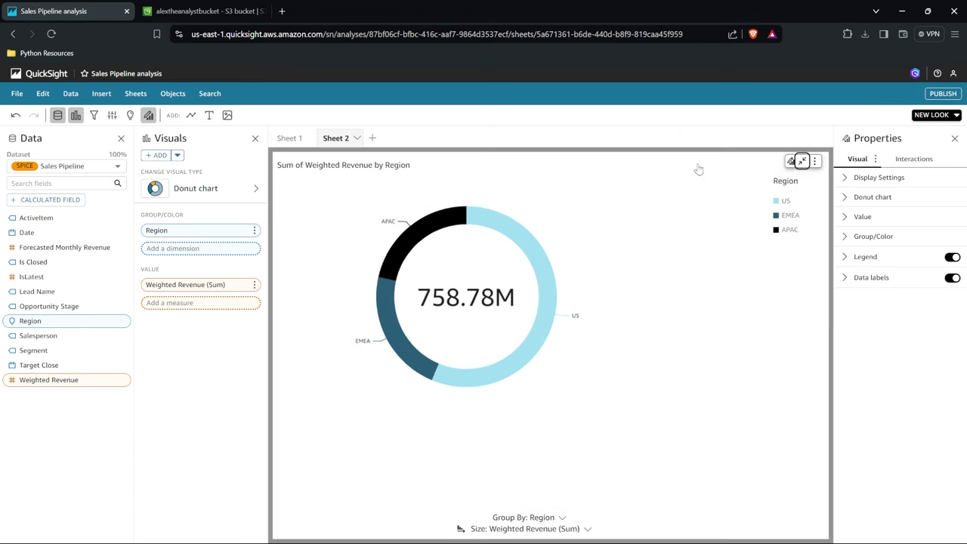
pyautogui.click(802, 162)
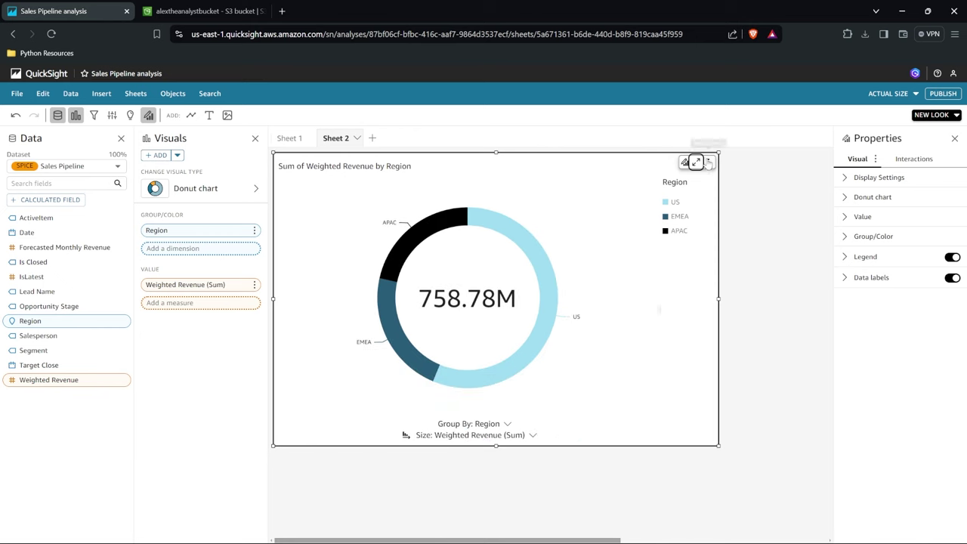
# Add an empty AutoGraph visual beside the donut chart and select the Sheet 2 tab
pyautogui.click(158, 155)
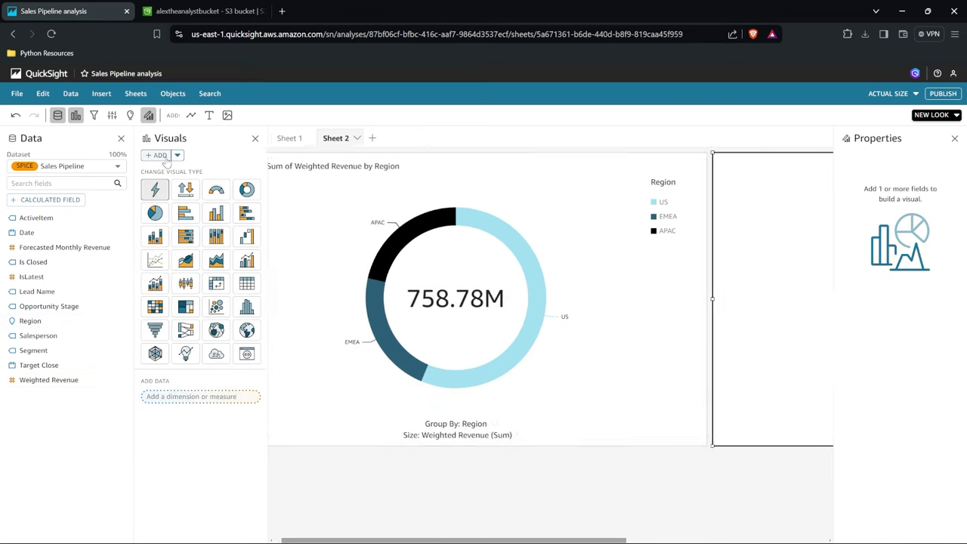
pyautogui.click(492, 234)
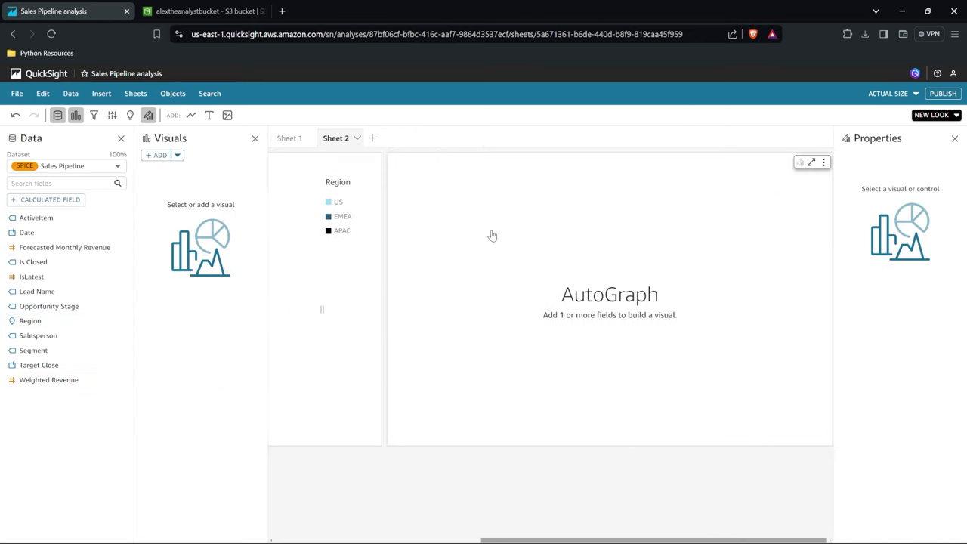
pyautogui.hscroll(-3, 514, 237)
pyautogui.hscroll(3, 521, 239)
pyautogui.hscroll(-5, 521, 239)
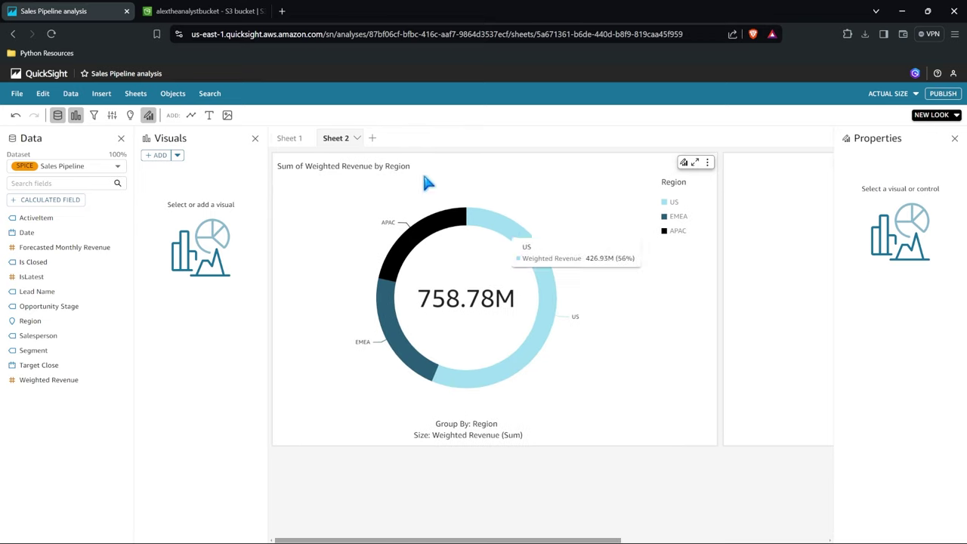
pyautogui.click(371, 172)
# Rename the second sheet to 'Sum by Region'
pyautogui.doubleClick(333, 140)
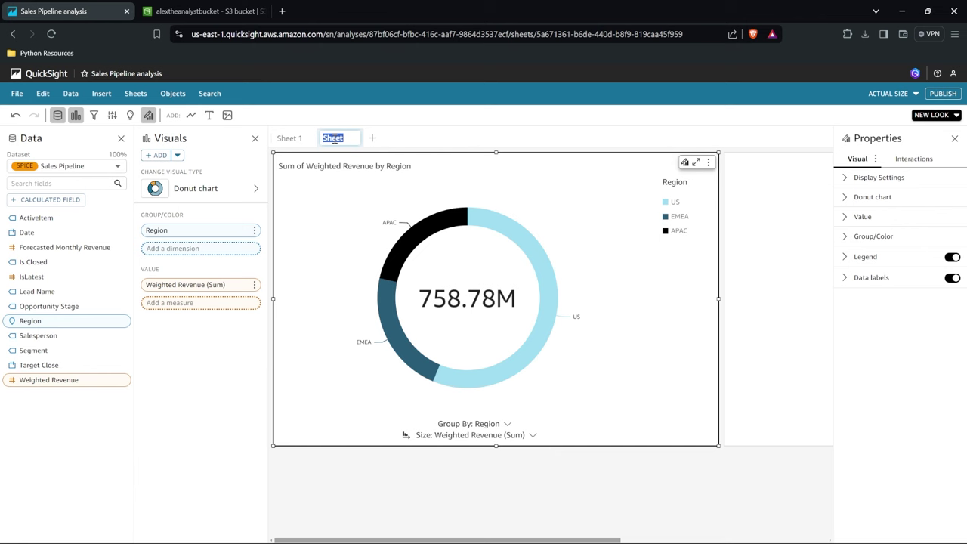
pyautogui.write('Sum by Region')
pyautogui.press('Return')
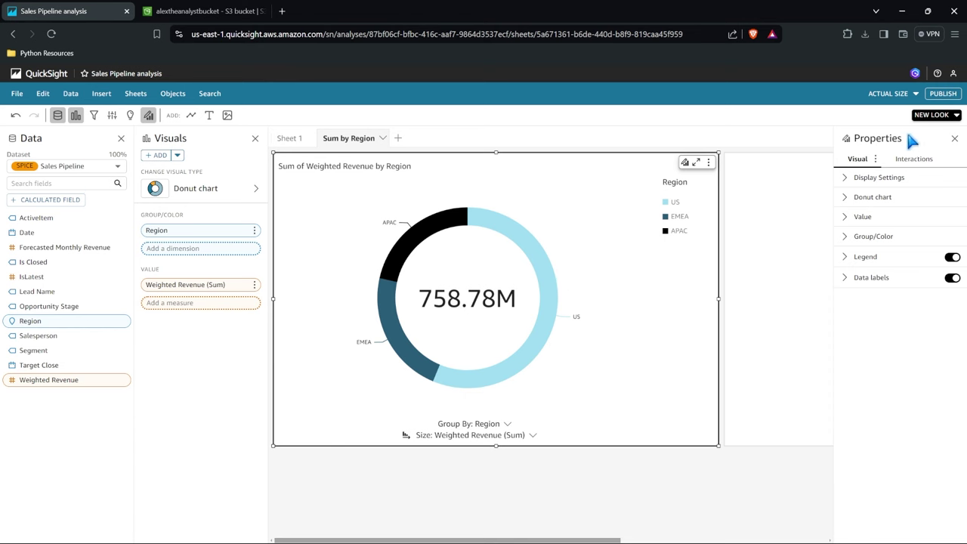
pyautogui.click(849, 181)
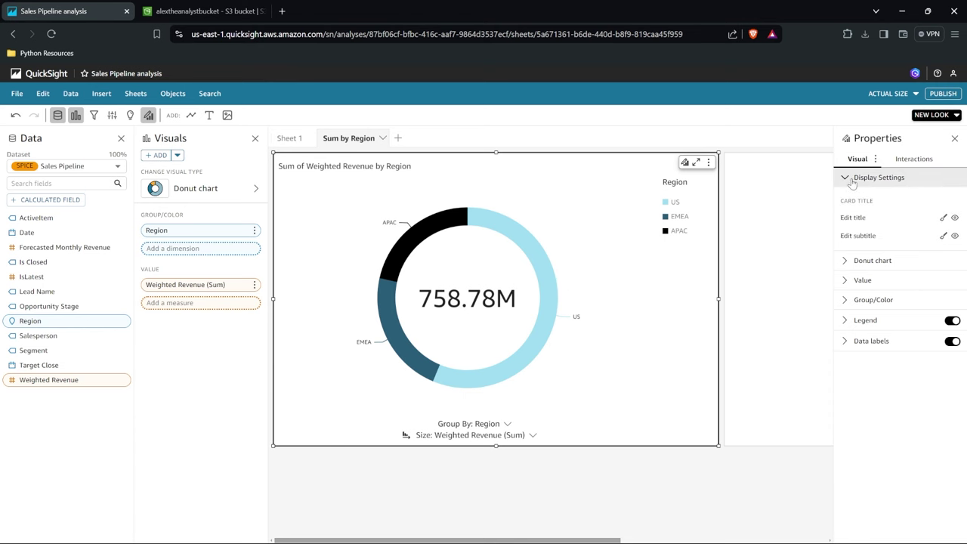
pyautogui.click(869, 261)
pyautogui.click(868, 325)
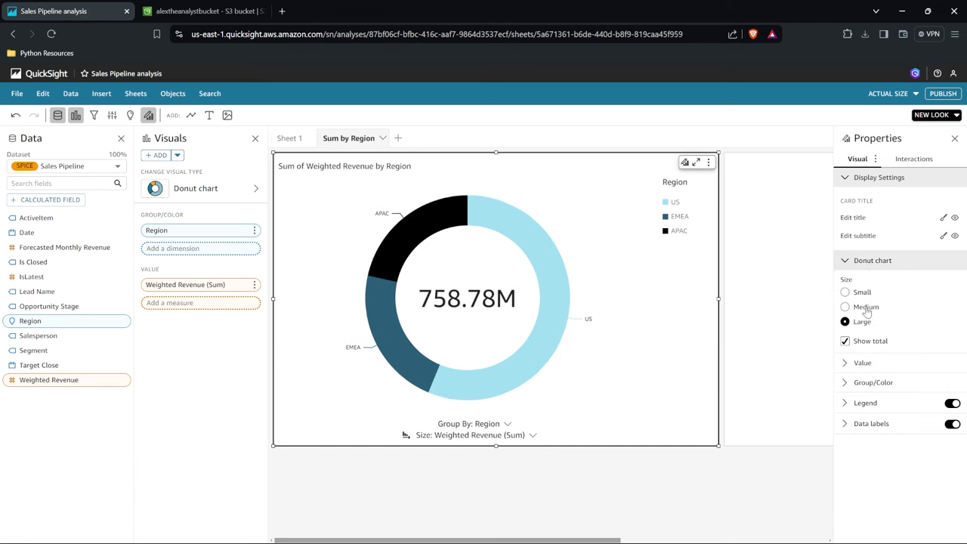
pyautogui.click(866, 294)
pyautogui.click(865, 307)
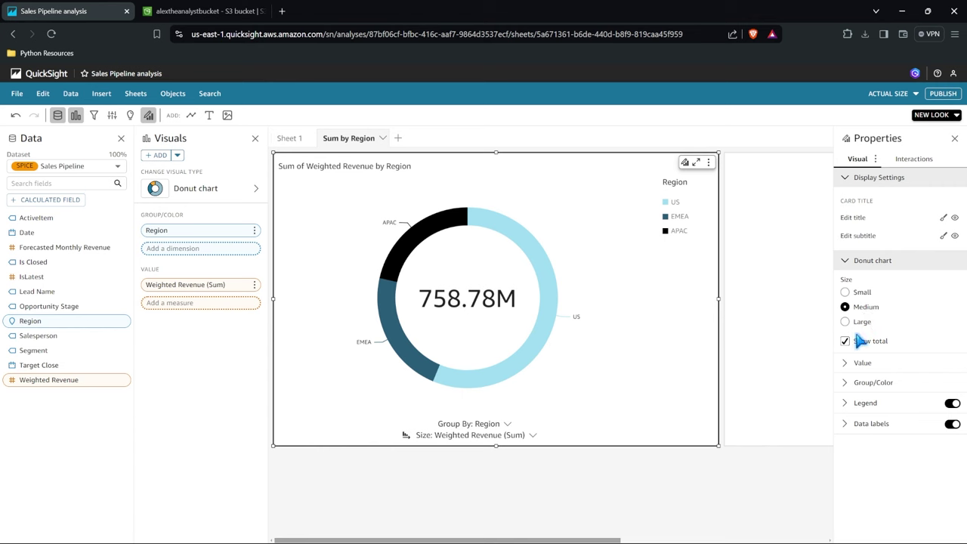
pyautogui.click(845, 342)
pyautogui.click(845, 342)
pyautogui.click(892, 363)
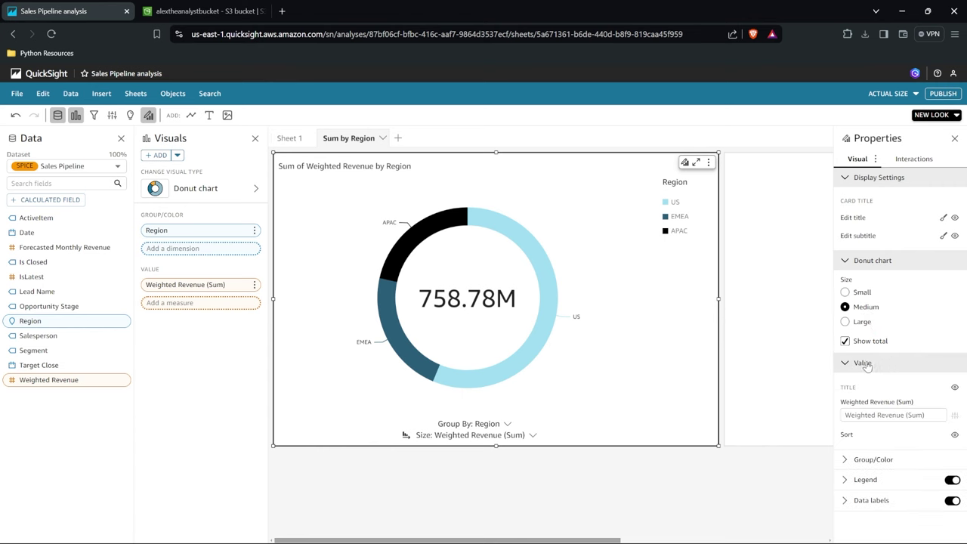
pyautogui.click(846, 260)
pyautogui.click(846, 181)
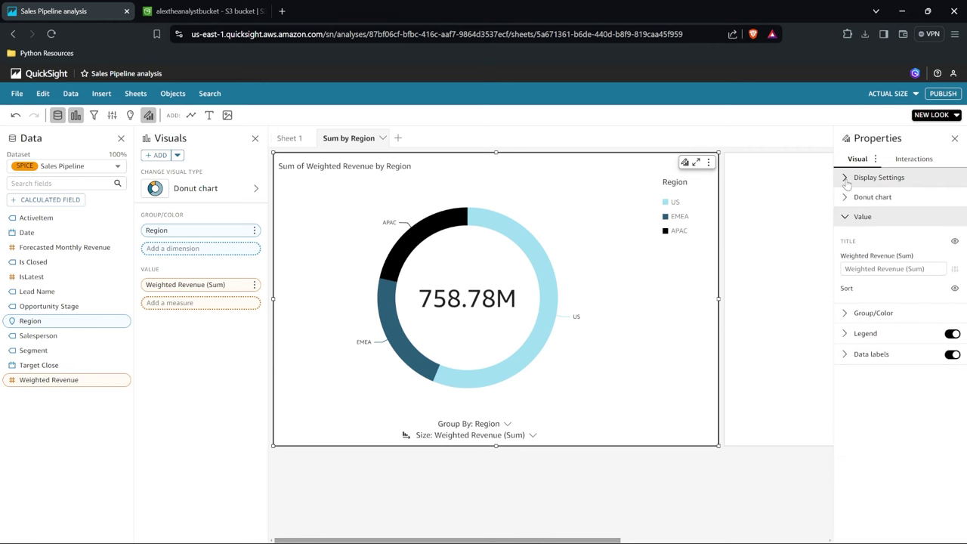
pyautogui.click(845, 312)
pyautogui.click(844, 441)
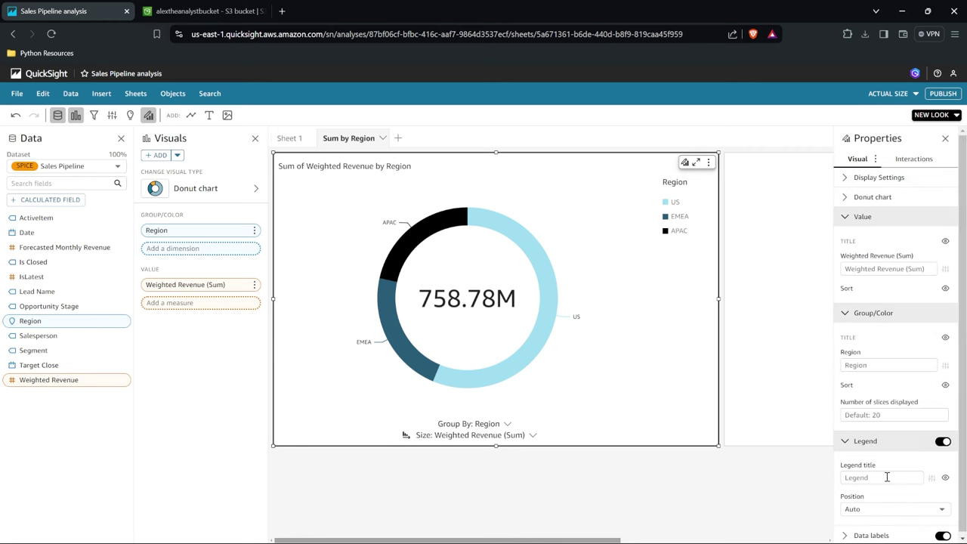
pyautogui.click(944, 442)
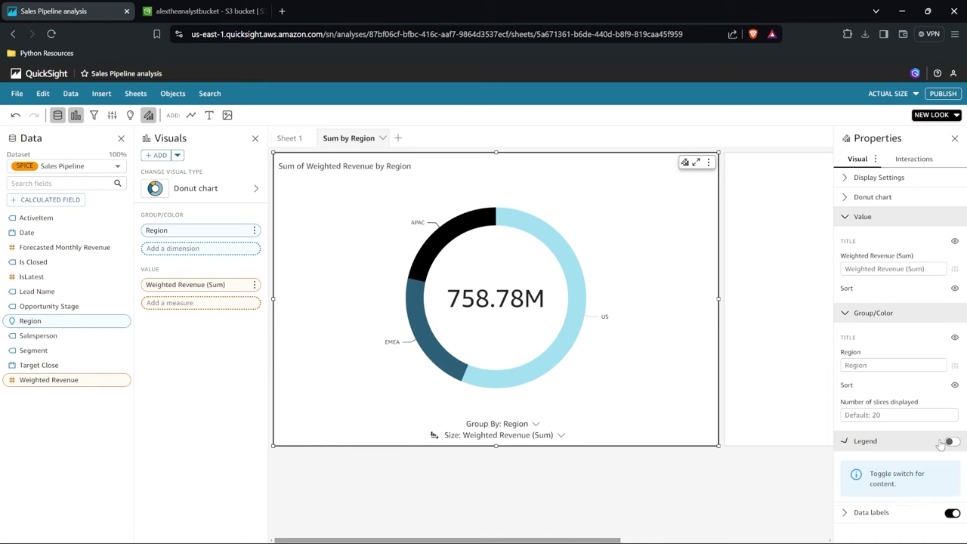
pyautogui.click(941, 444)
pyautogui.click(951, 442)
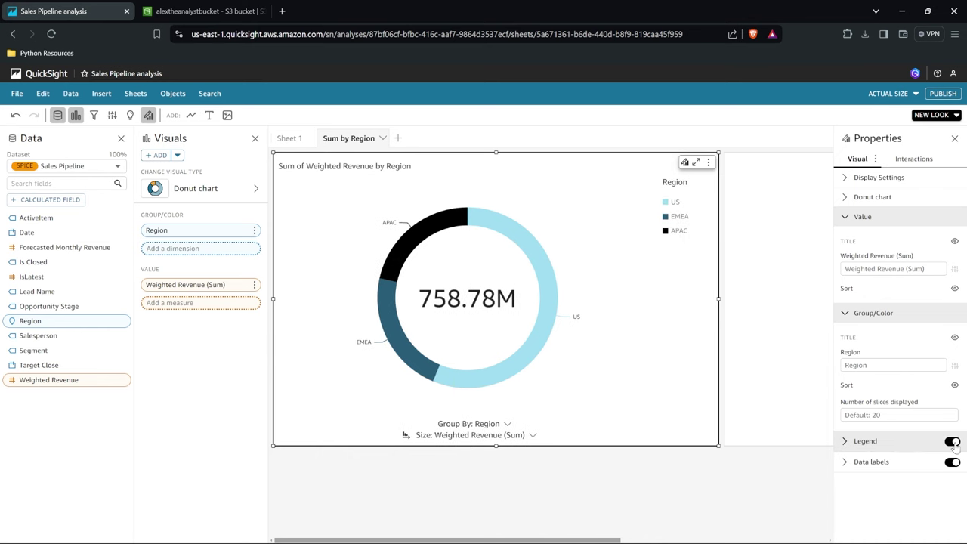
pyautogui.click(952, 462)
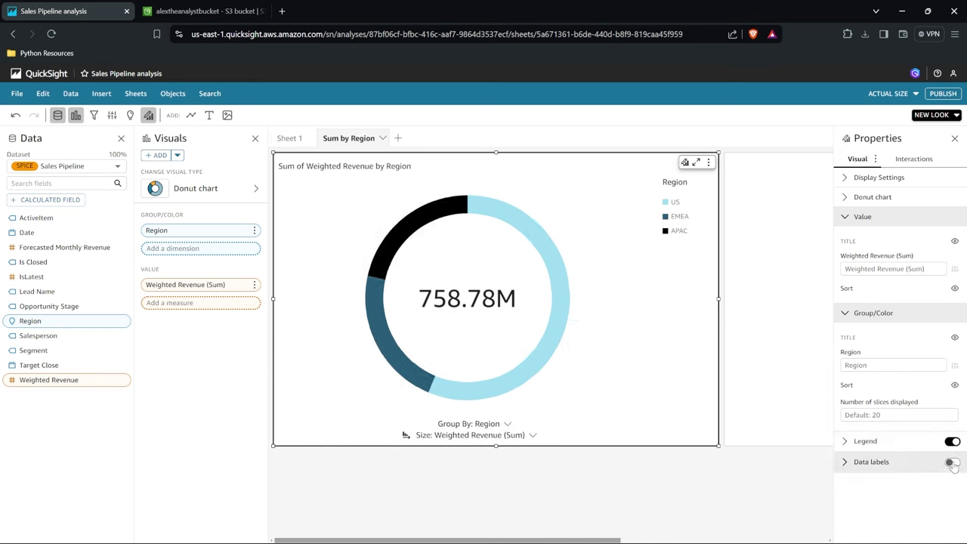
pyautogui.click(952, 463)
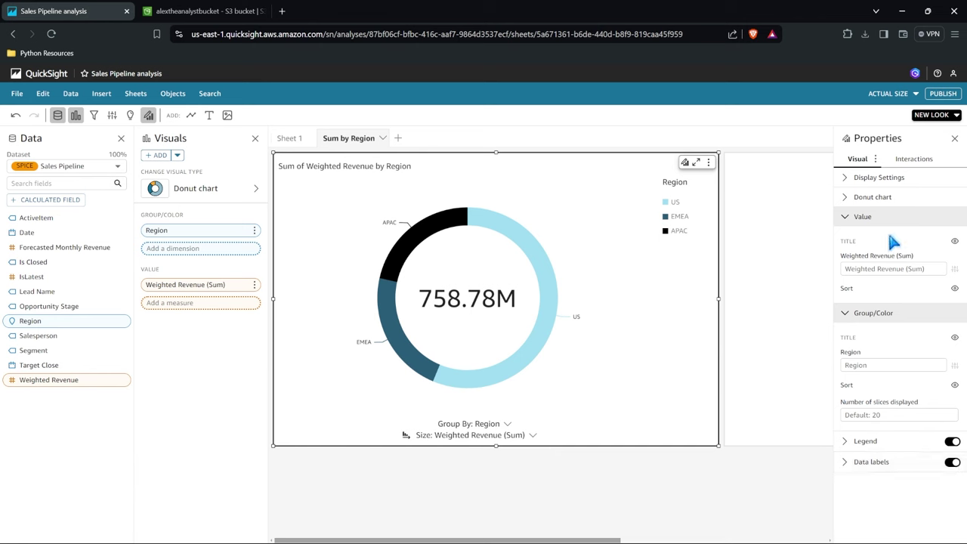
# Show the donut chart's tooltip settings in the Interactions properties
pyautogui.click(913, 159)
pyautogui.click(843, 178)
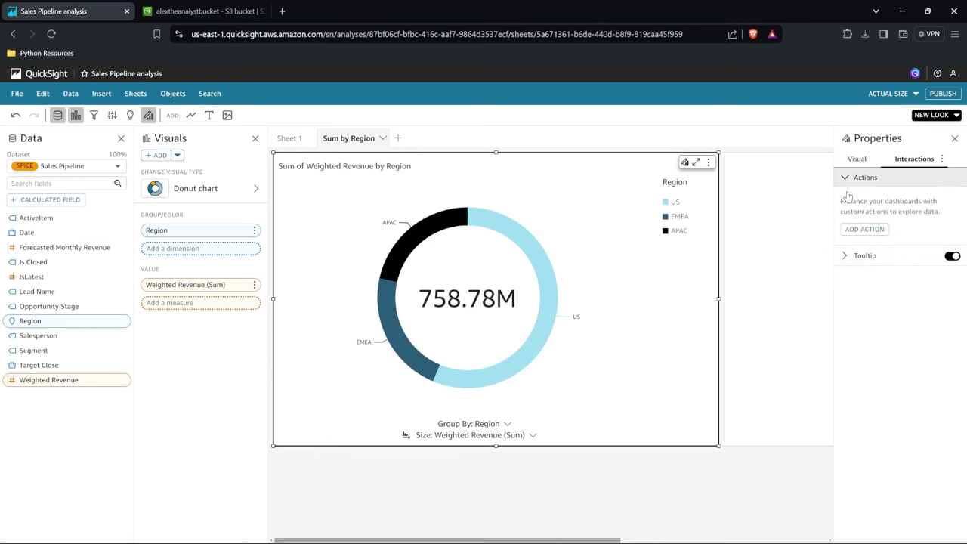
pyautogui.click(847, 256)
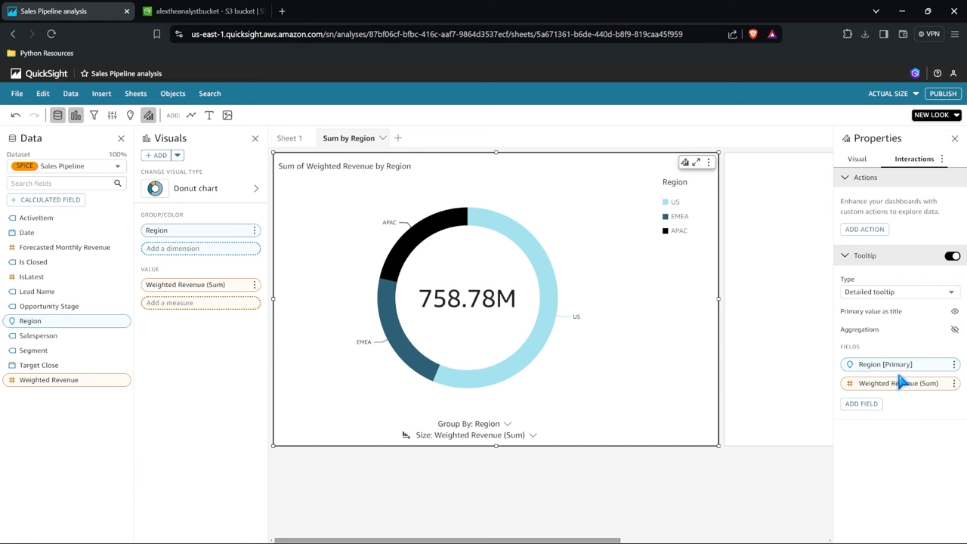
pyautogui.moveTo(542, 279)
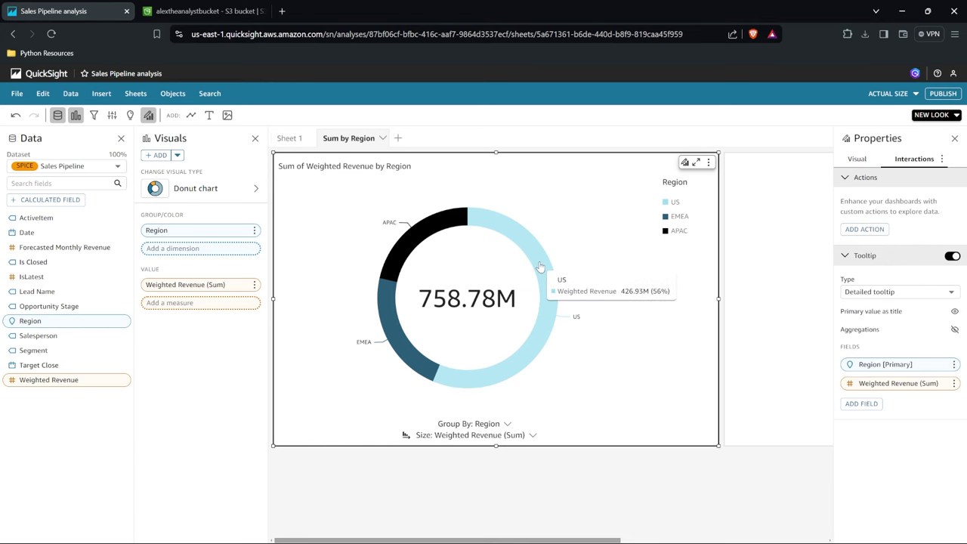
# Add Segment (Count) as an extra tooltip field and save it
pyautogui.click(863, 403)
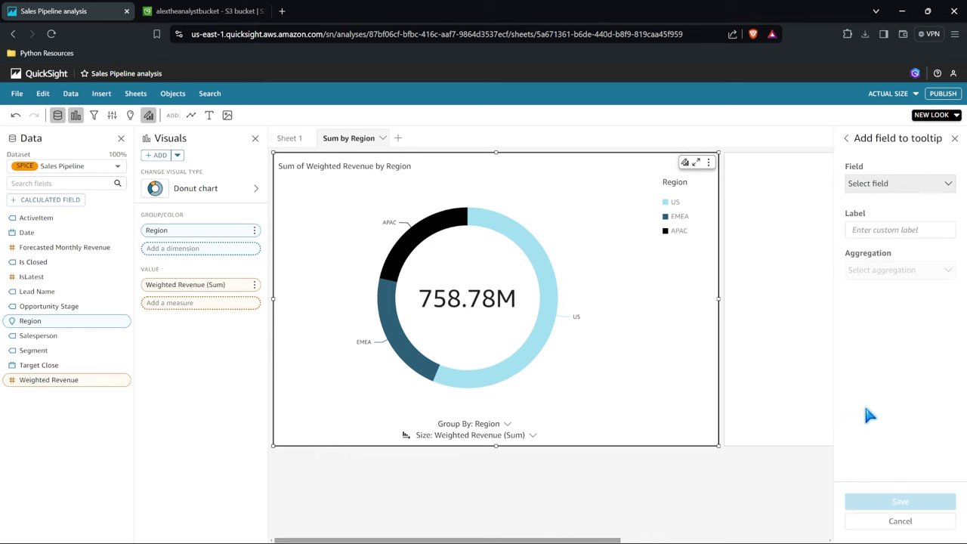
pyautogui.click(901, 185)
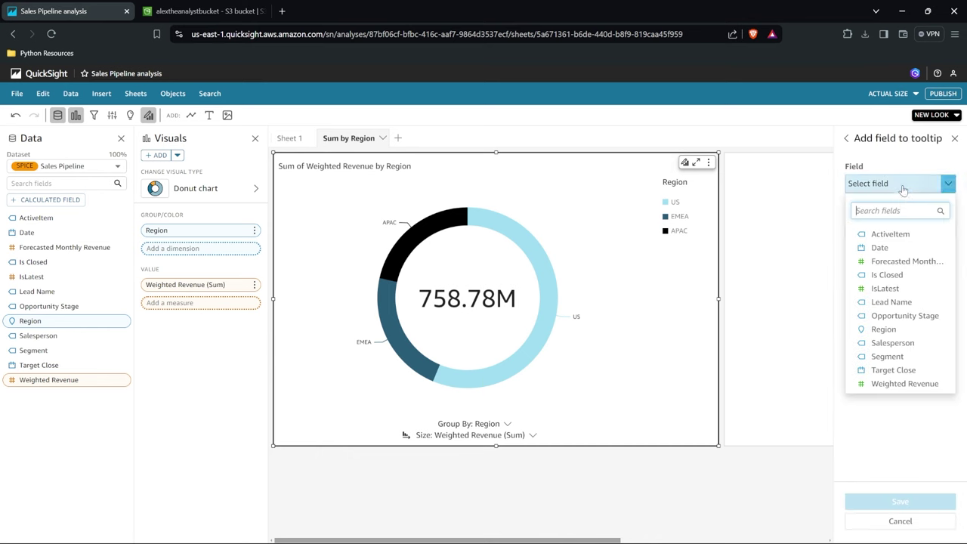
pyautogui.click(883, 246)
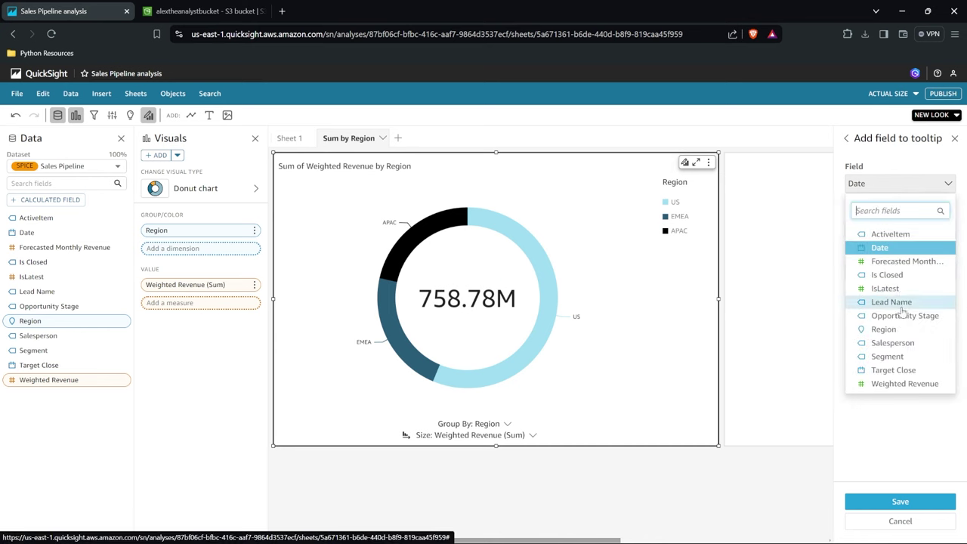
pyautogui.click(899, 183)
pyautogui.click(886, 356)
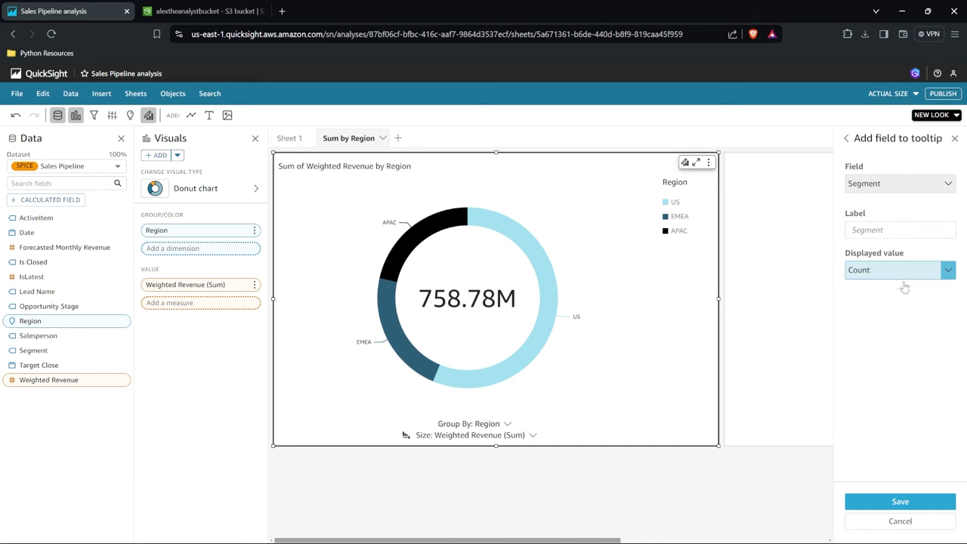
pyautogui.click(876, 504)
pyautogui.moveTo(540, 296)
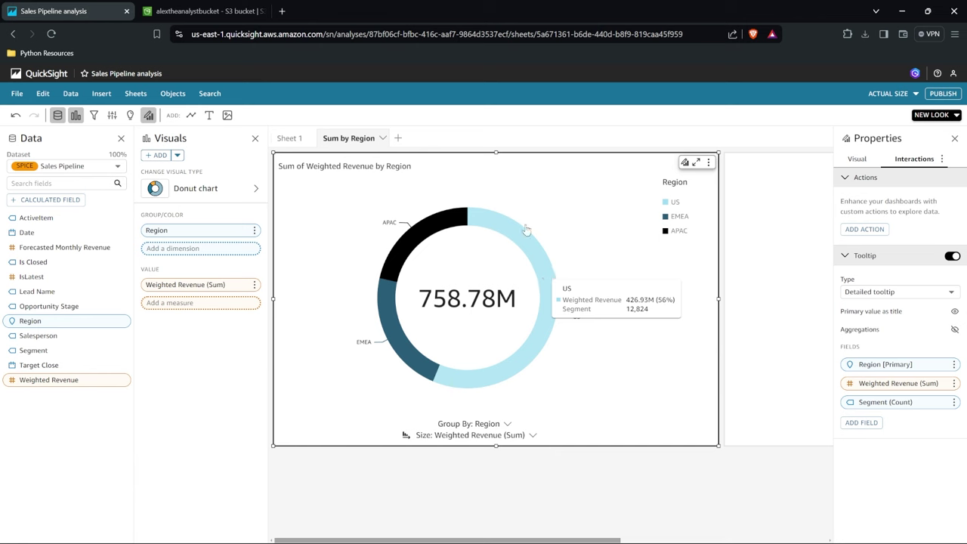
pyautogui.click(20, 95)
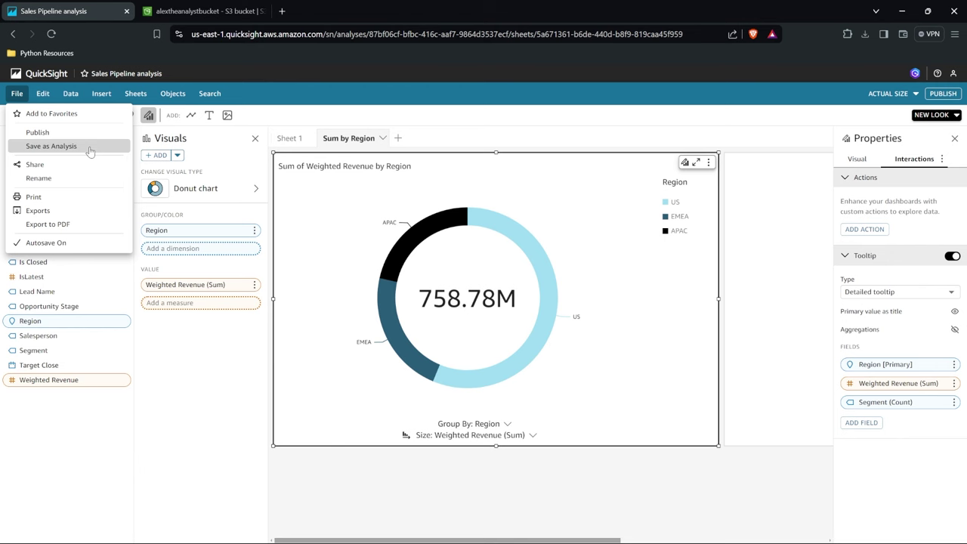
# Publish the analysis as a new dashboard named 'Sample Dashboard'
pyautogui.click(68, 133)
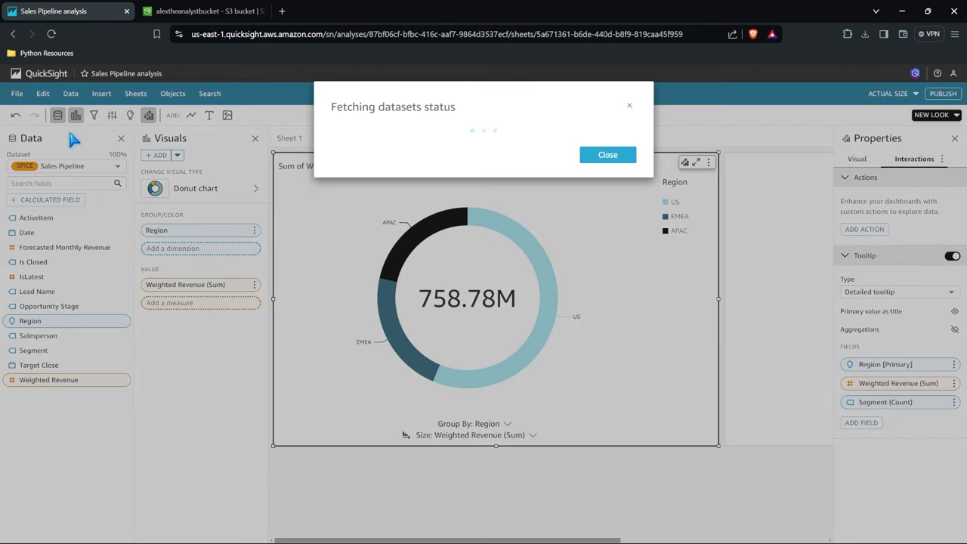
pyautogui.click(421, 152)
pyautogui.write('Sample Dashboard')
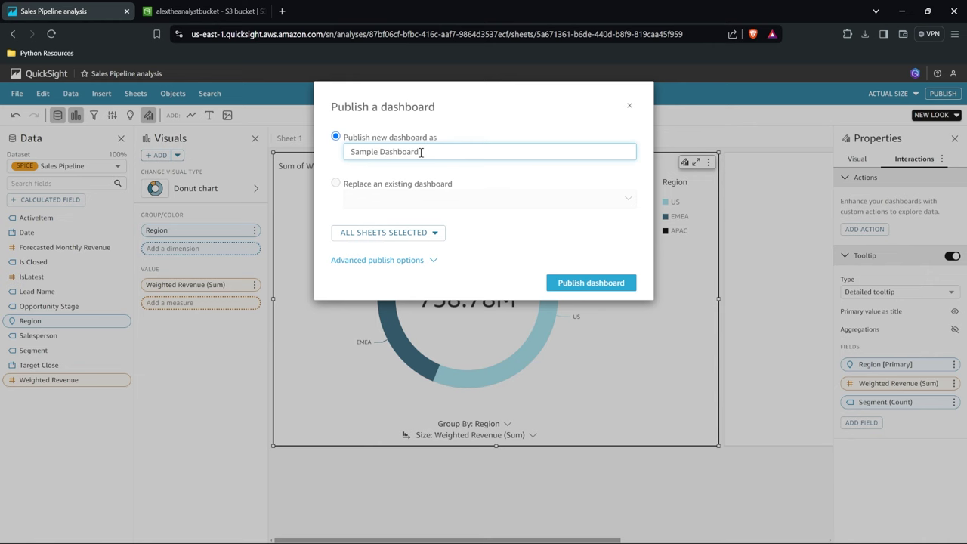
pyautogui.click(597, 284)
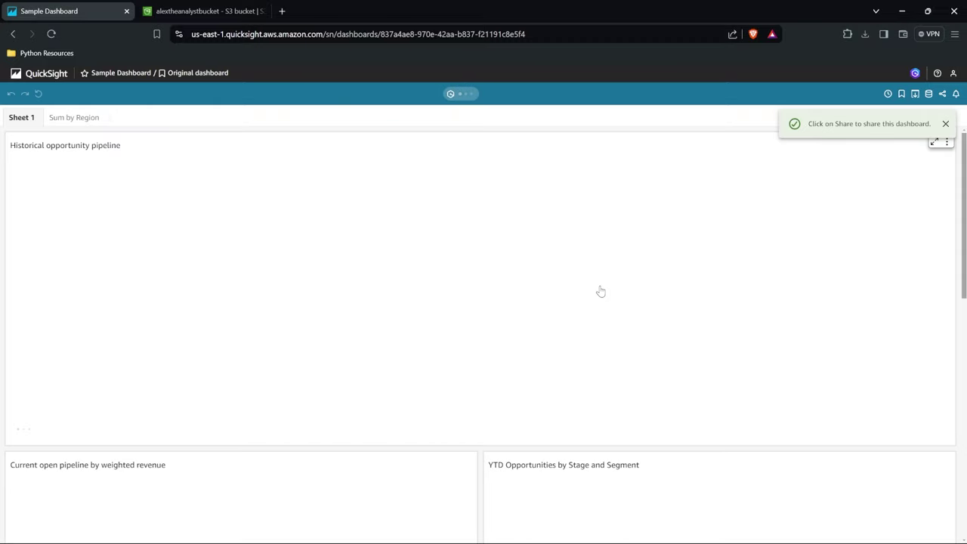
# Show the dashboard's Sum by Region sheet and dismiss the share reminder notice
pyautogui.scroll(-2, 431, 278)
pyautogui.scroll(-8, 425, 266)
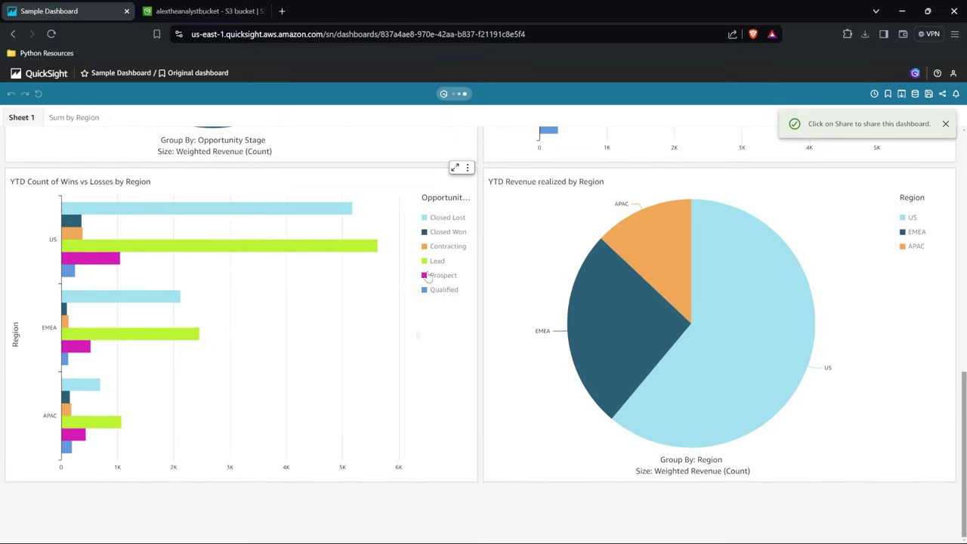
pyautogui.scroll(10, 426, 265)
pyautogui.click(74, 117)
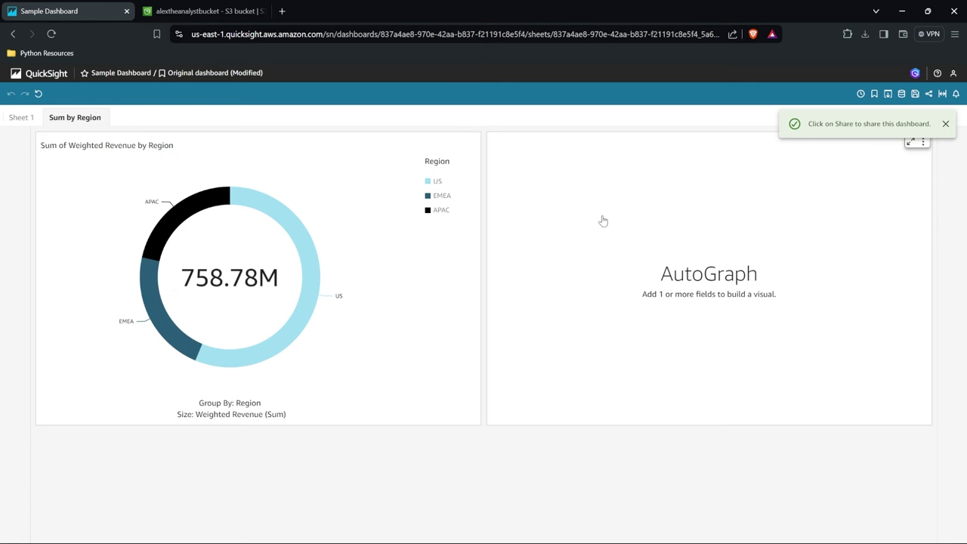
pyautogui.click(945, 124)
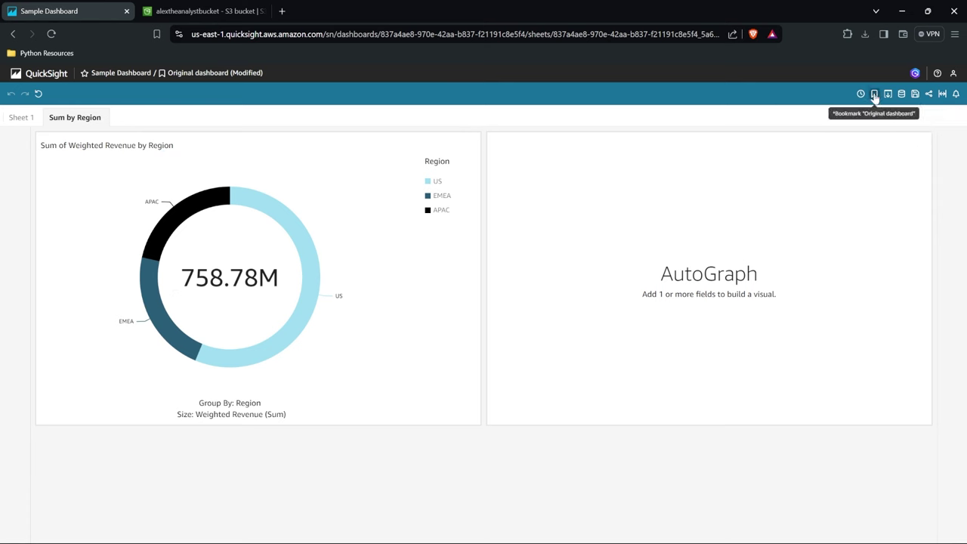
pyautogui.click(928, 94)
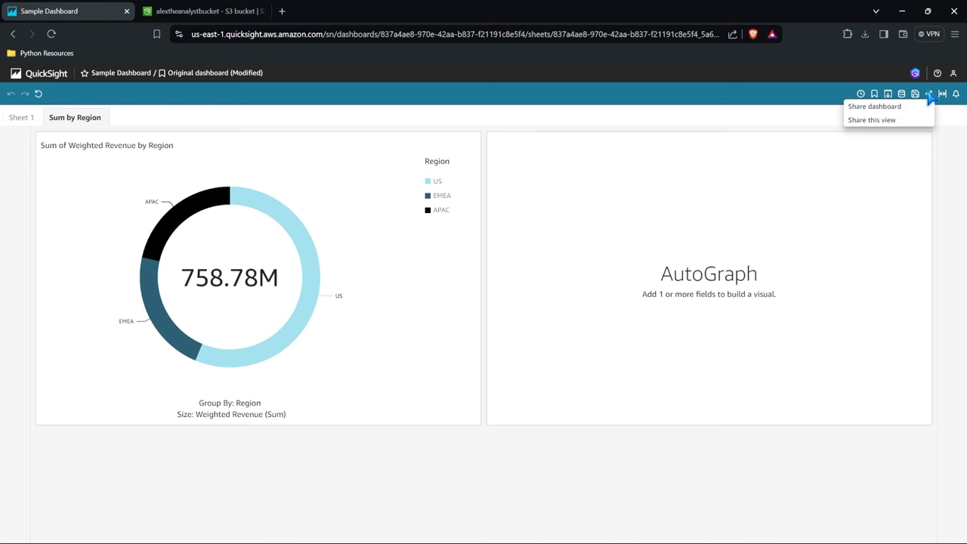
# Copy the Sample Dashboard share link, then return from sharing to the dashboard
pyautogui.click(908, 107)
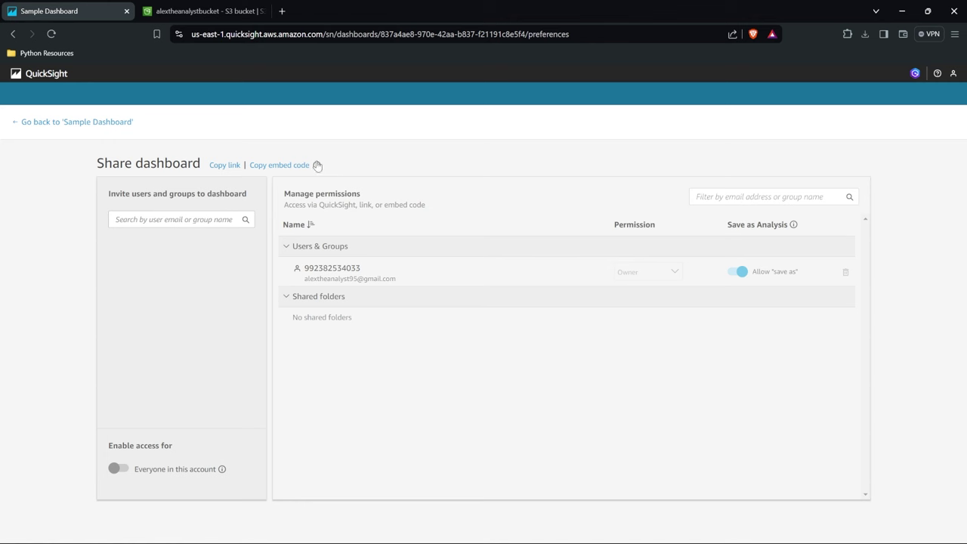
pyautogui.moveTo(317, 166)
pyautogui.click(230, 169)
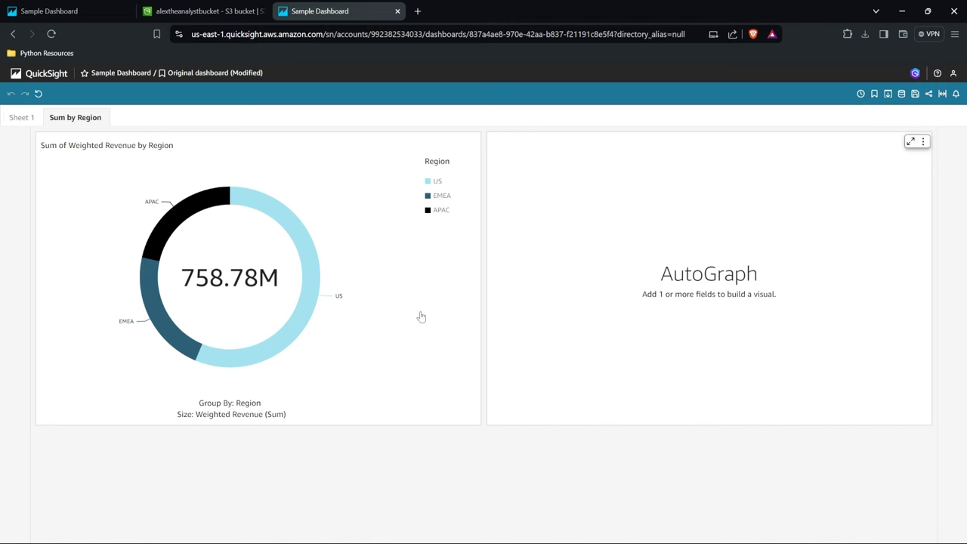
pyautogui.click(113, 11)
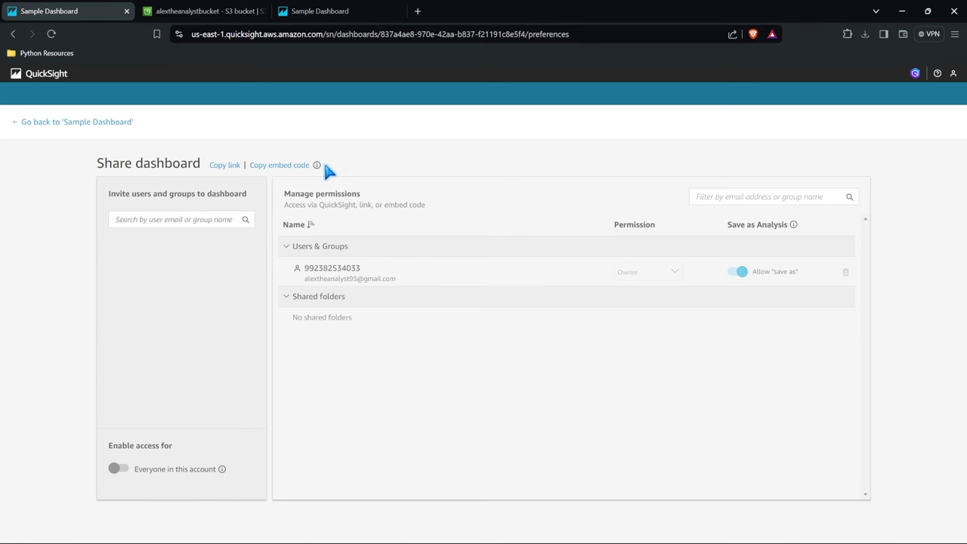
pyautogui.click(84, 122)
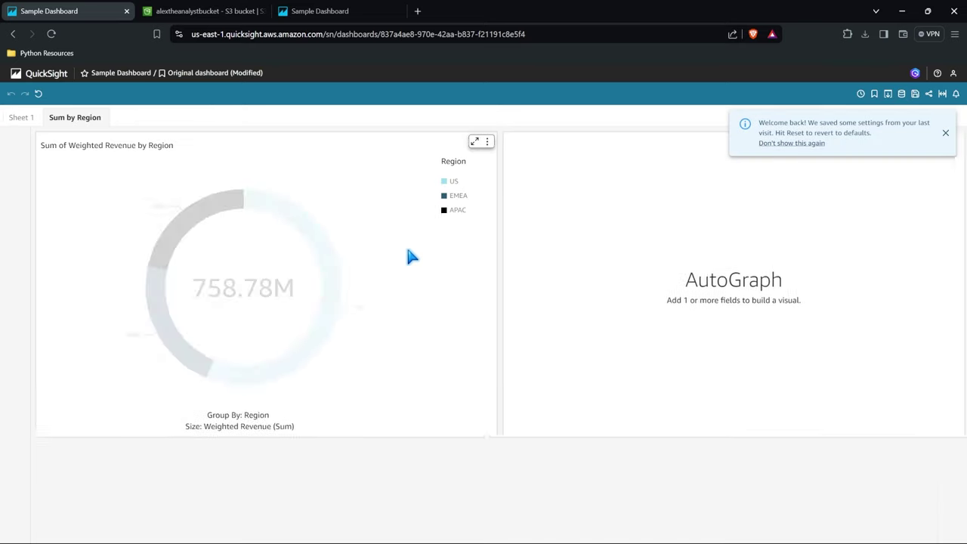
# Browse the Dashboards and Data stories pages, ending on the Dashboards list
pyautogui.click(38, 75)
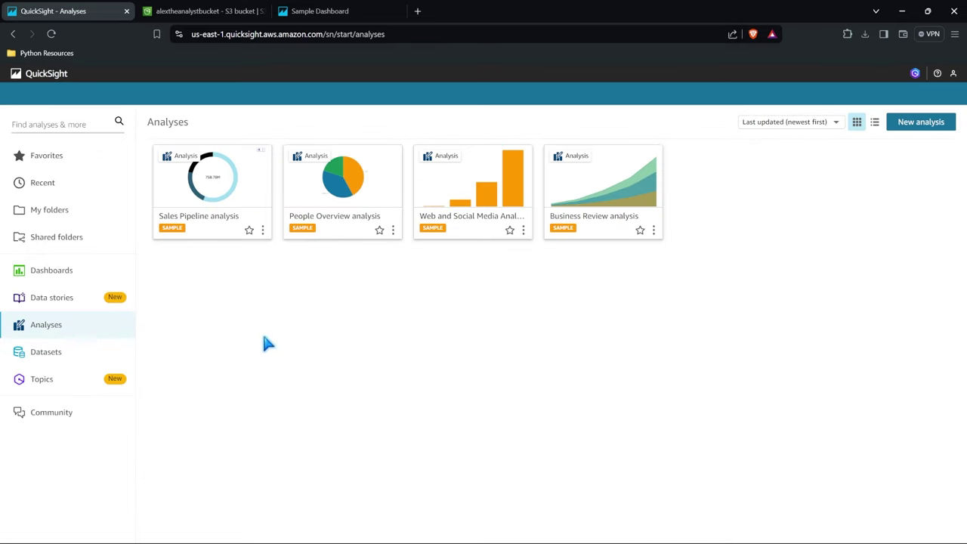
pyautogui.click(70, 271)
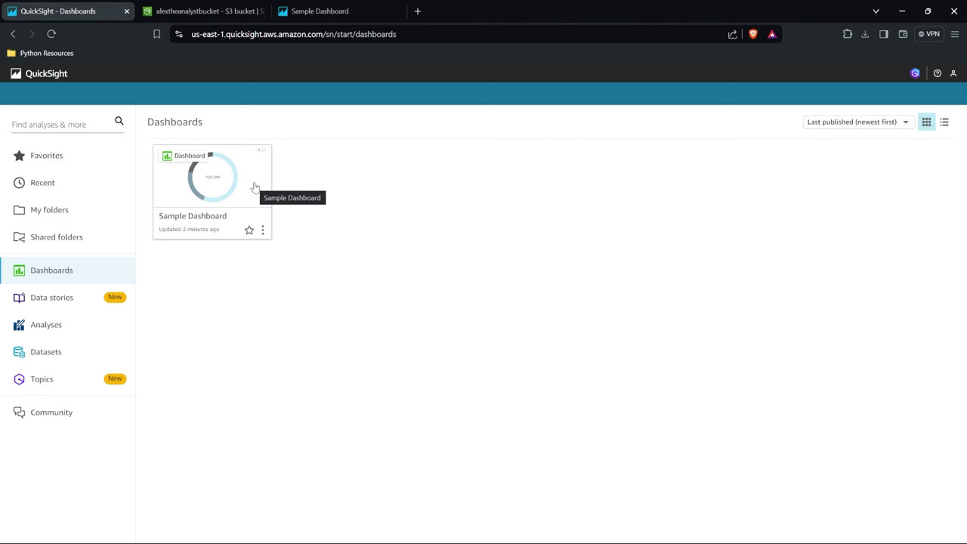
pyautogui.click(75, 299)
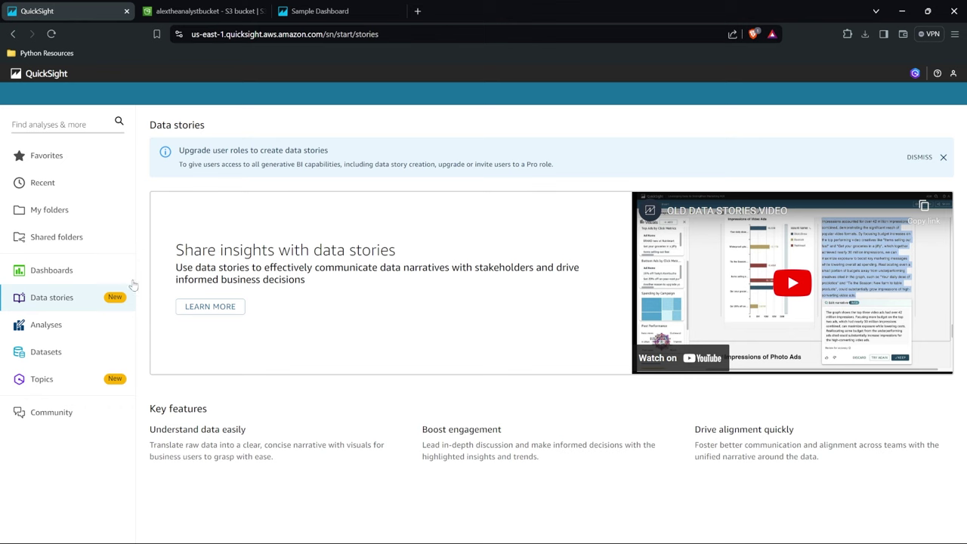
pyautogui.click(89, 270)
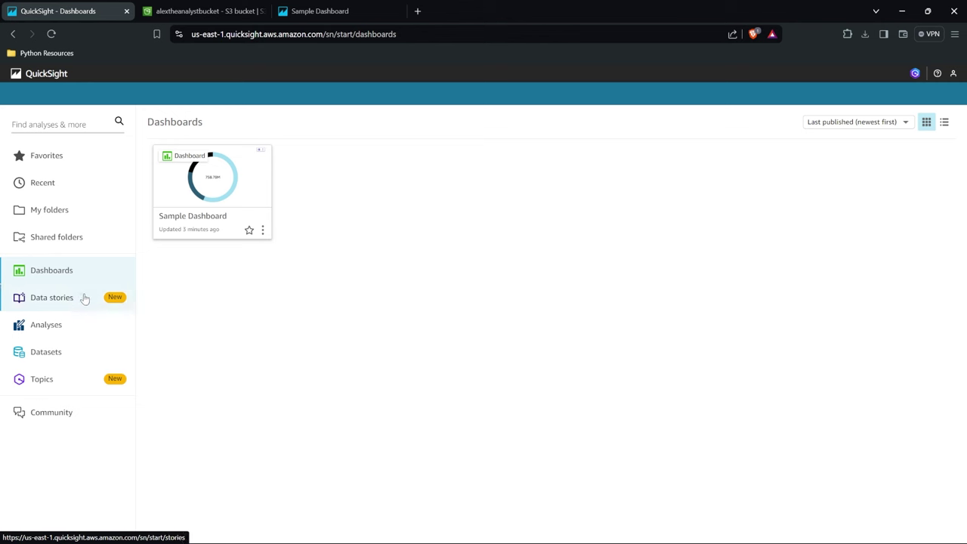
# Create a new personal folder under My folders with the chosen folder name
pyautogui.click(82, 324)
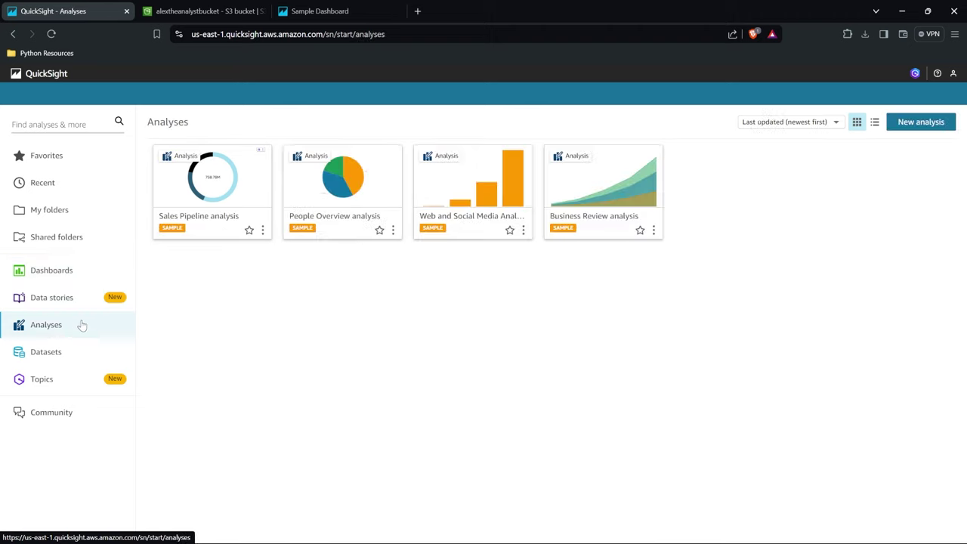
pyautogui.click(76, 213)
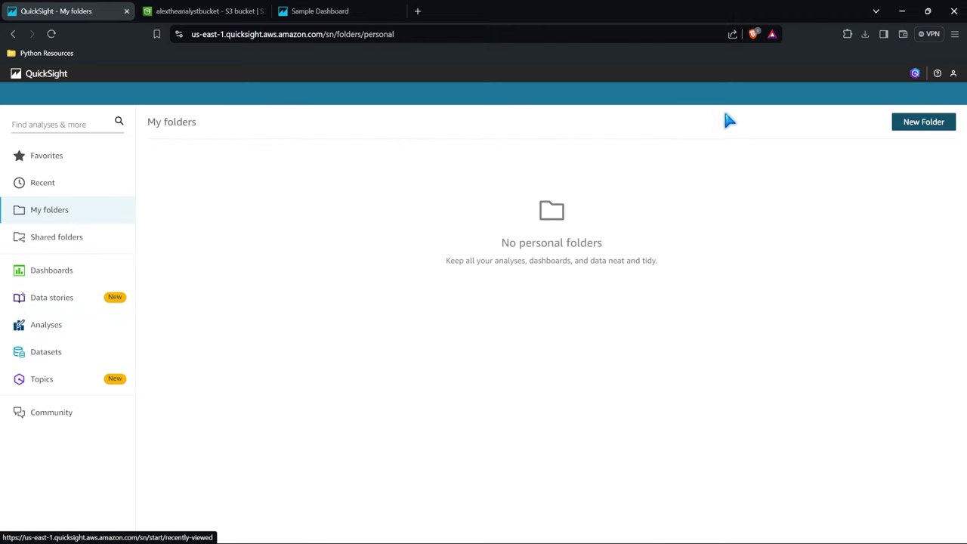
pyautogui.click(928, 122)
pyautogui.click(472, 165)
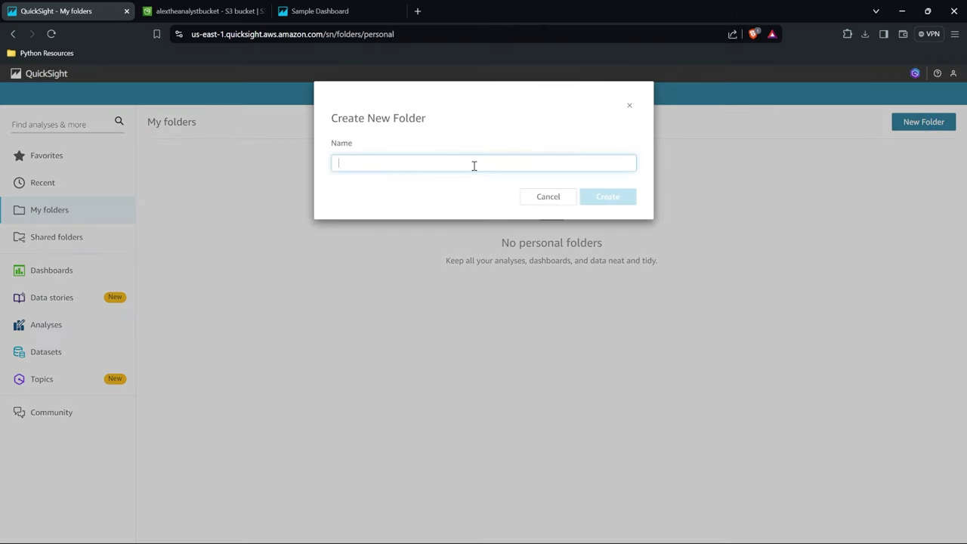
pyautogui.write('AlexTheAnalyst')
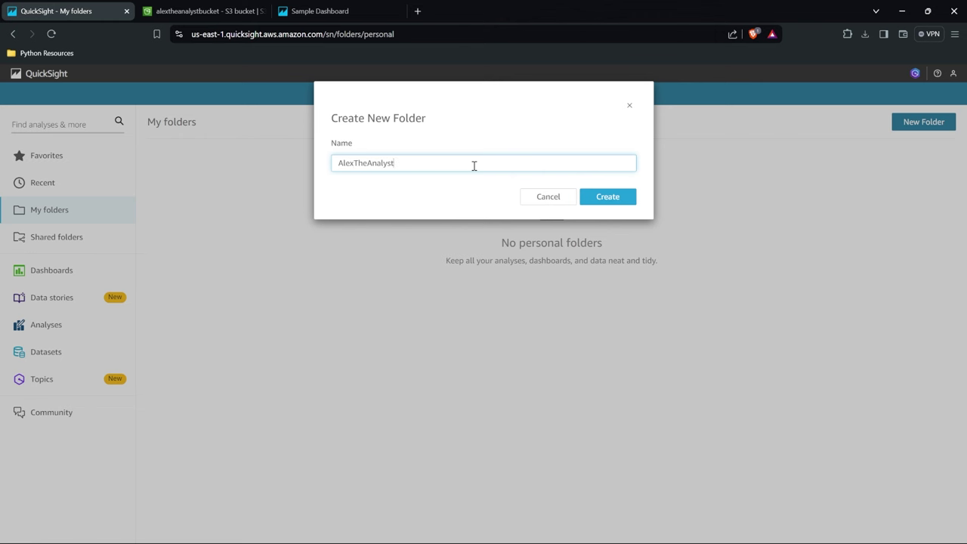
pyautogui.click(608, 196)
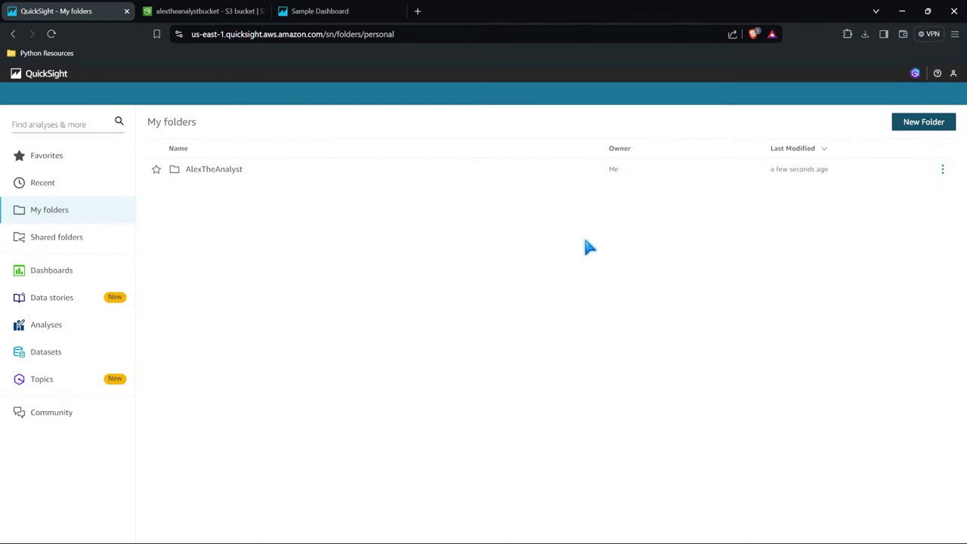
# Add Sample Dashboard to the new personal folder from its Dashboards card
pyautogui.click(64, 273)
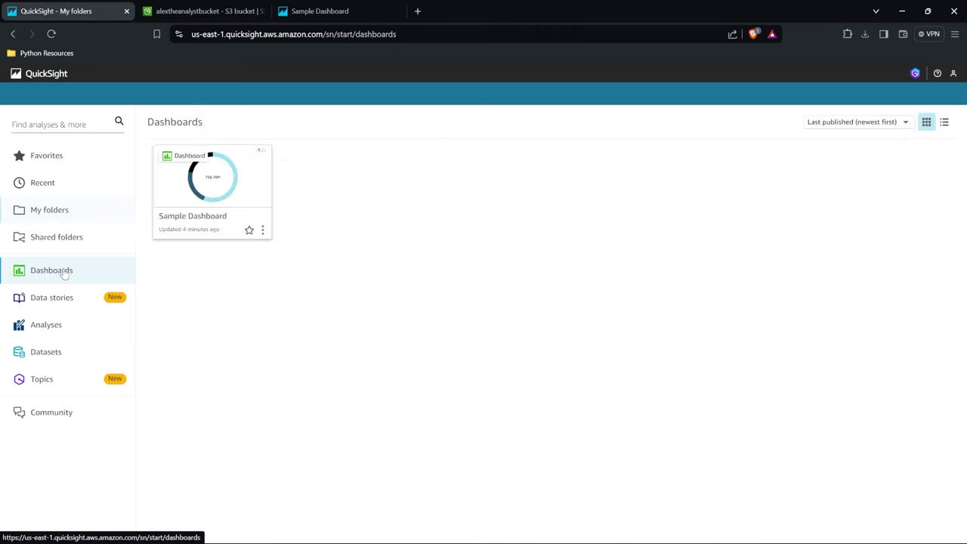
pyautogui.click(263, 230)
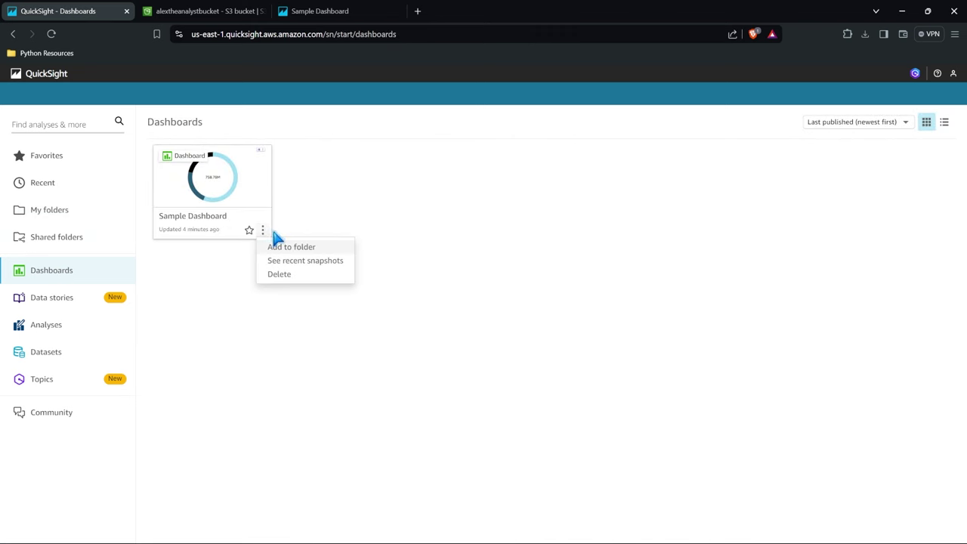
pyautogui.click(290, 248)
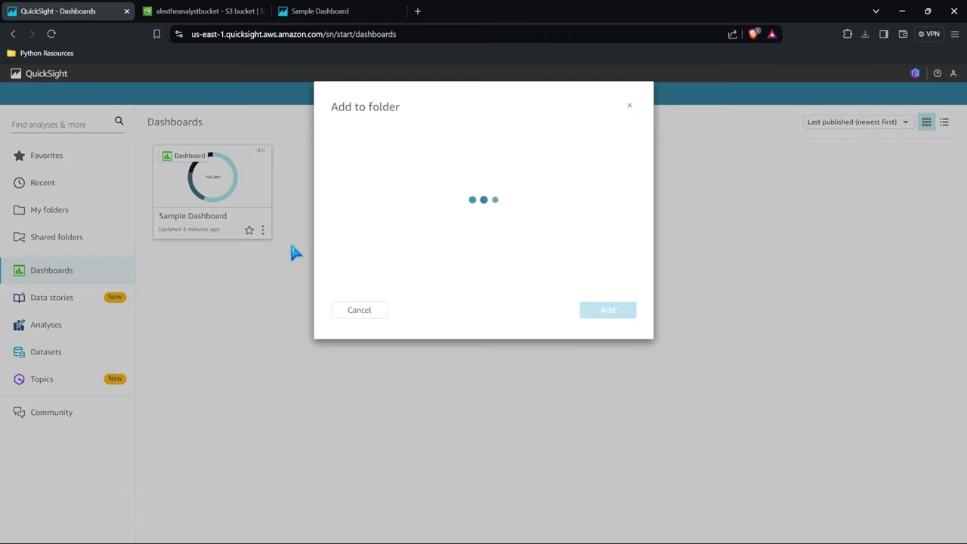
pyautogui.click(339, 129)
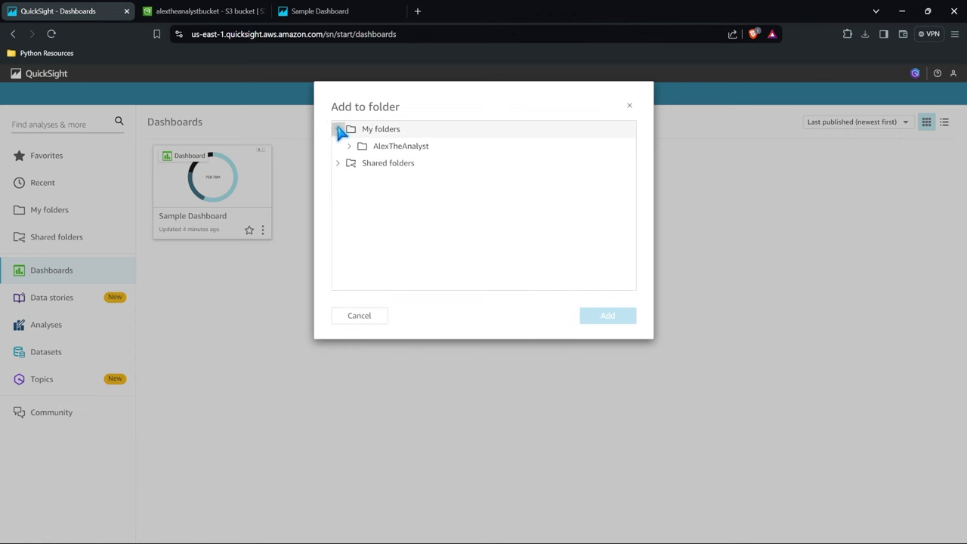
pyautogui.click(380, 148)
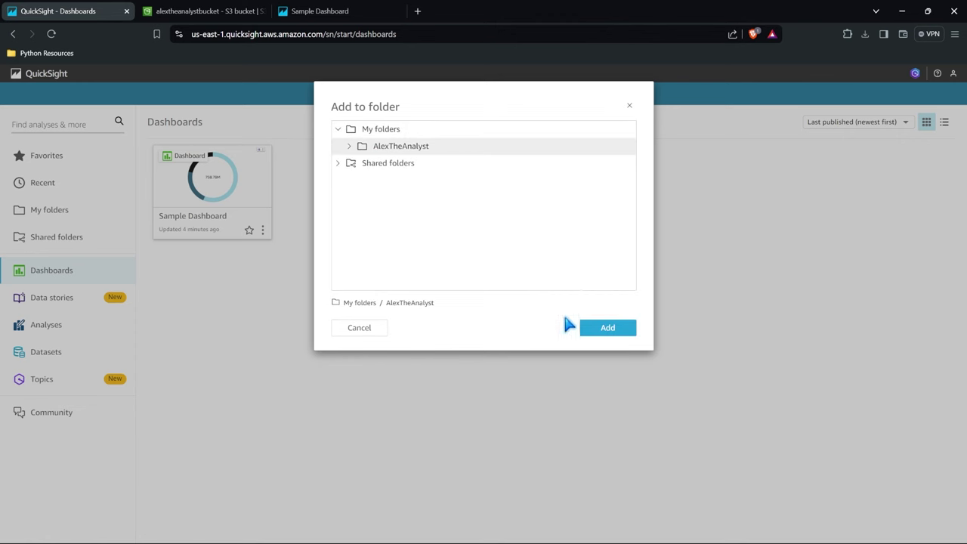
pyautogui.click(606, 327)
pyautogui.click(68, 214)
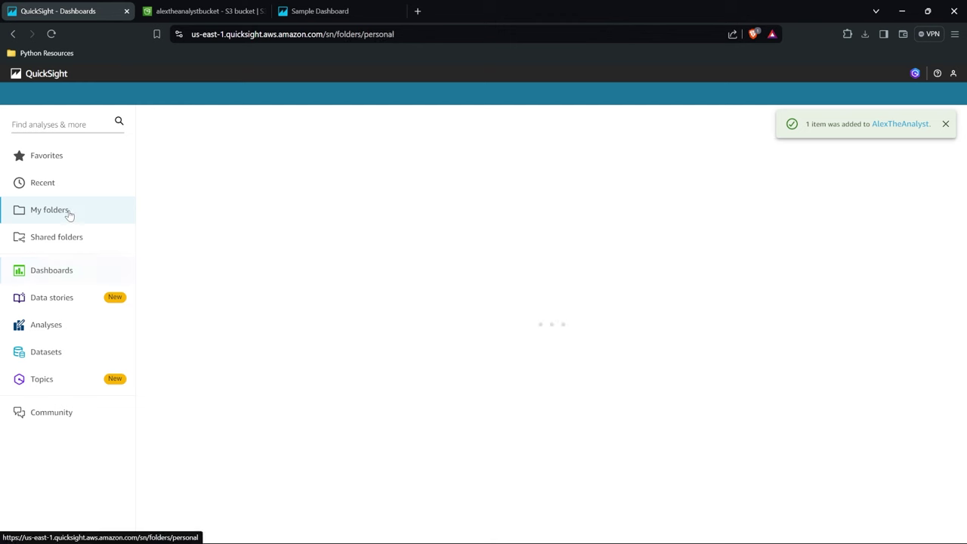
# Check Sample Dashboard inside the new folder, then reopen it from the Dashboards list
pyautogui.click(210, 171)
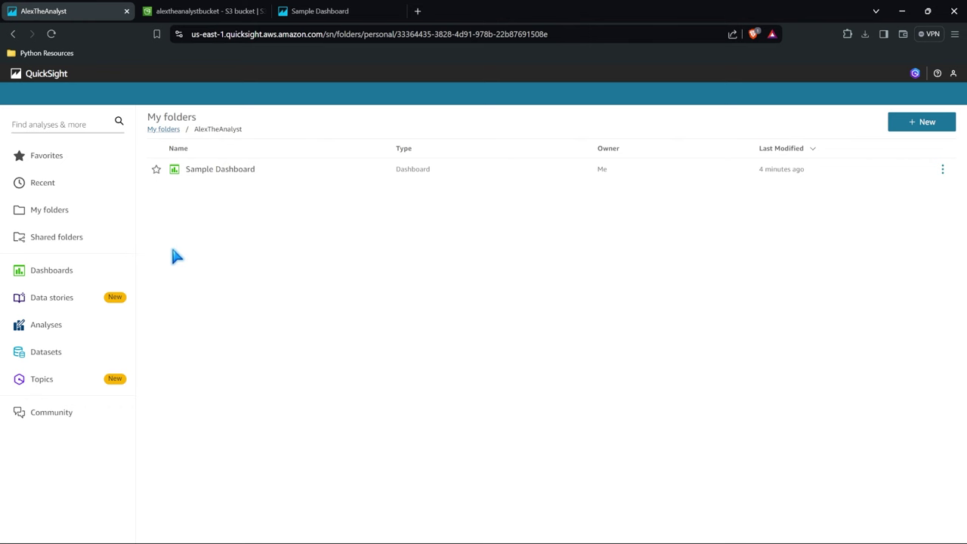
pyautogui.click(49, 209)
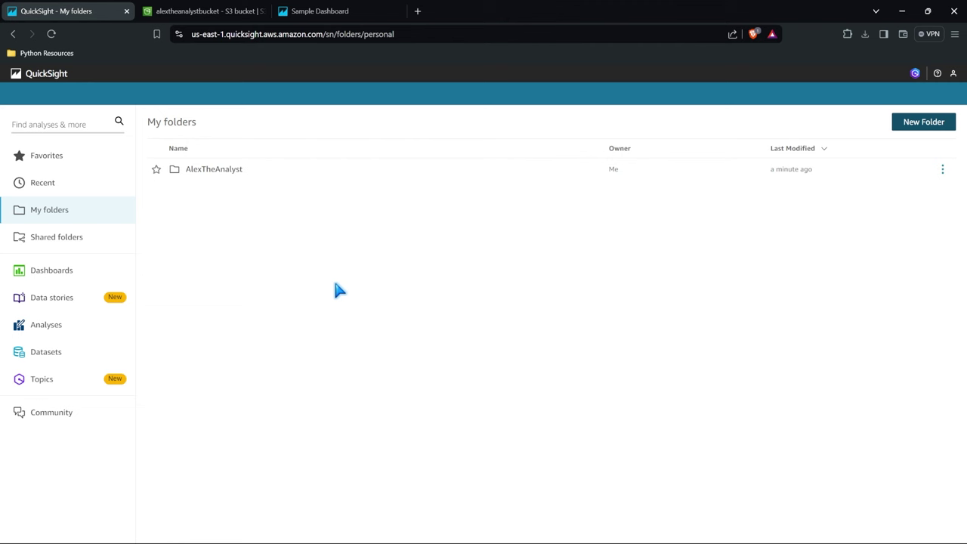
pyautogui.click(80, 271)
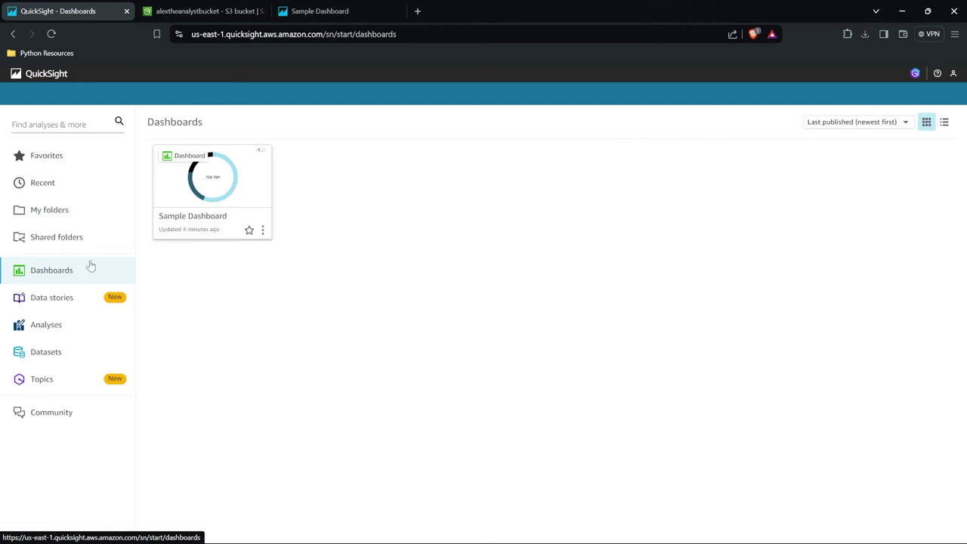
pyautogui.click(214, 176)
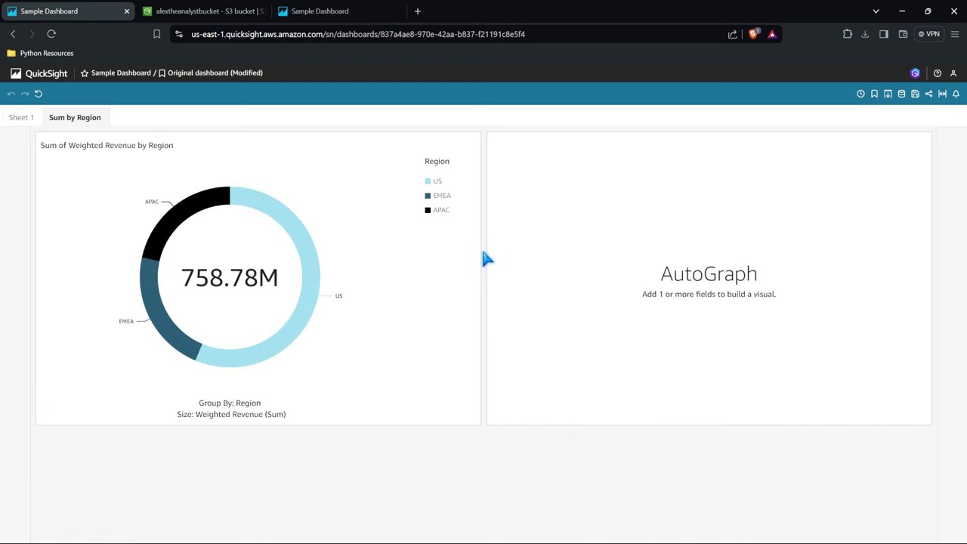
pyautogui.click(28, 82)
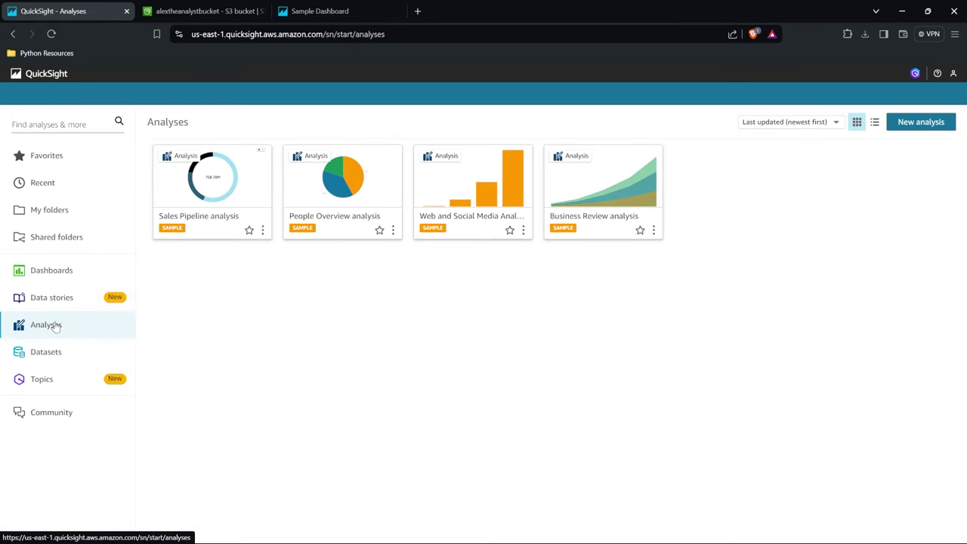